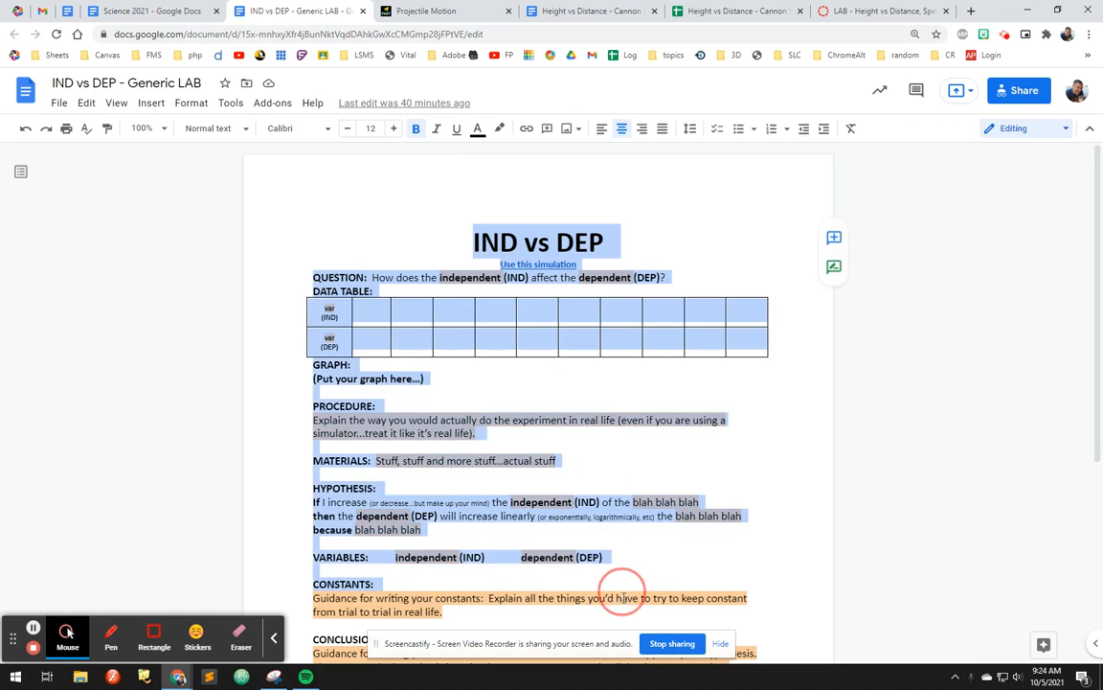
Step: Review the generic IND vs DEP lab template's procedure, question and title wording
click(459, 433)
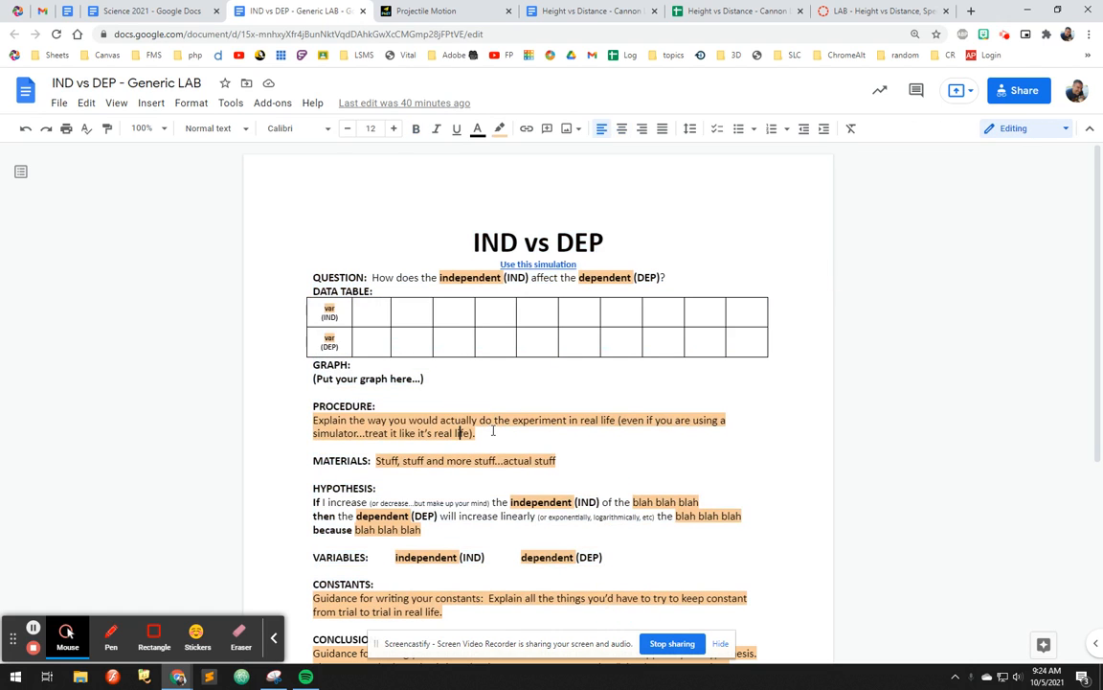
drag(489, 438, 289, 426)
click(458, 460)
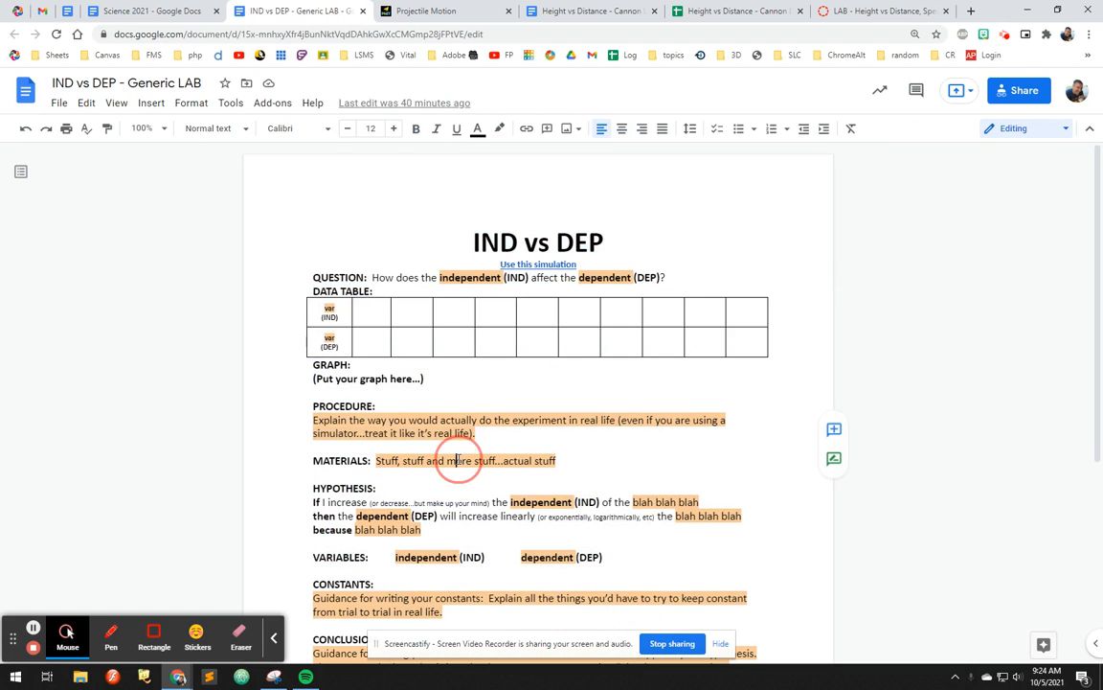
double_click(463, 277)
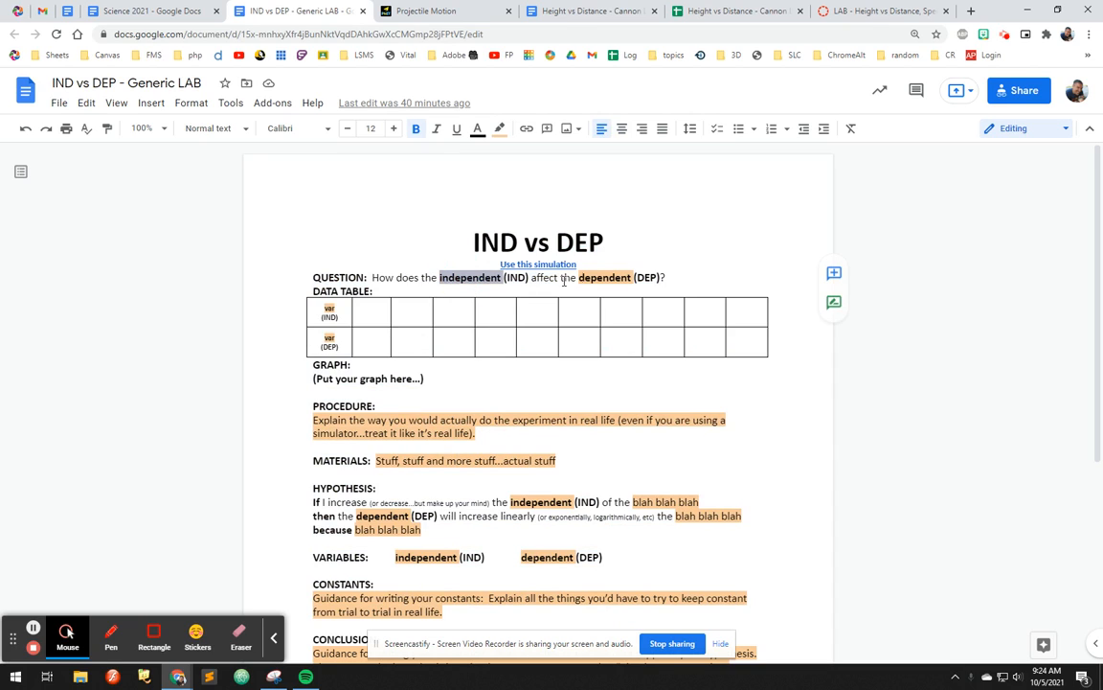
double_click(484, 242)
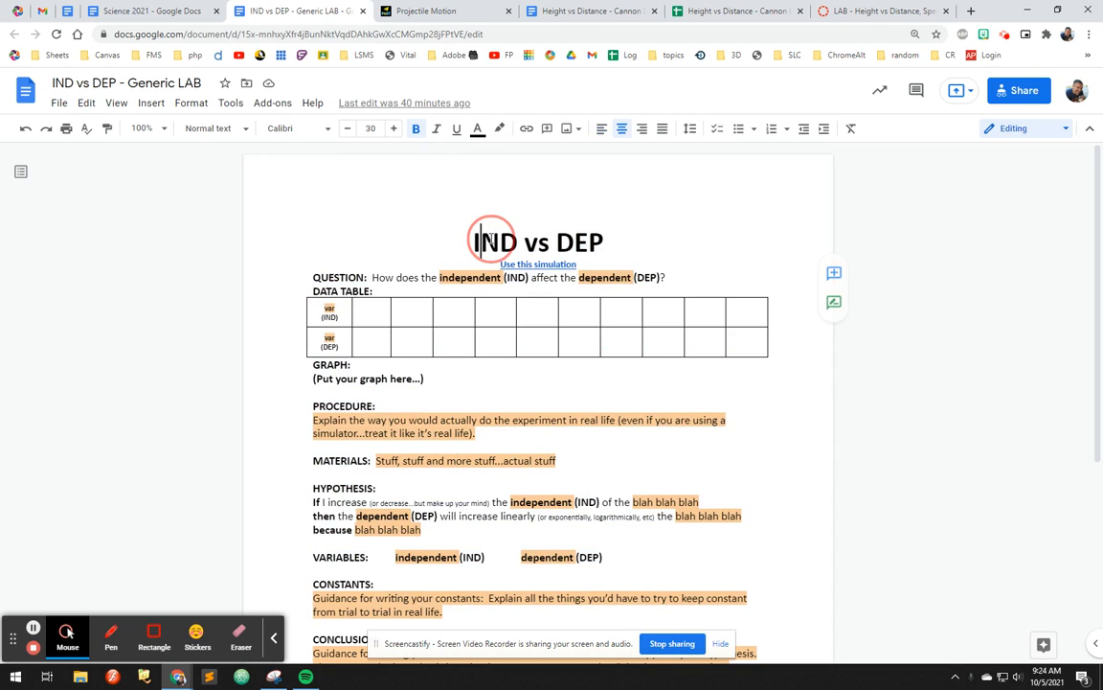
double_click(583, 242)
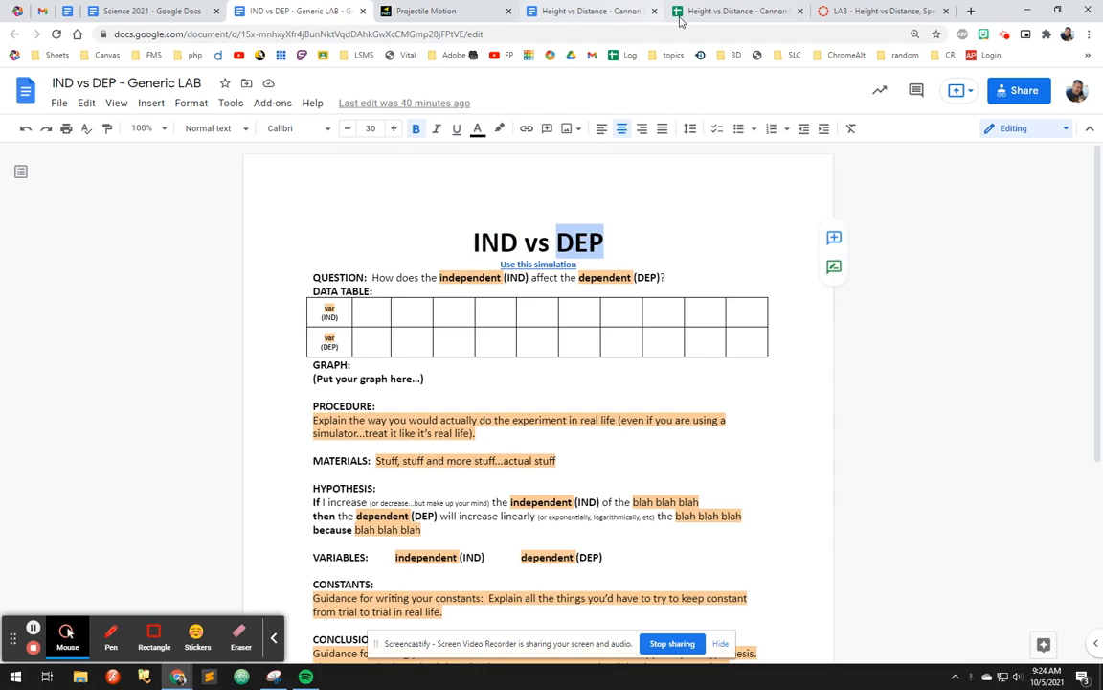
Step: Switch to the Projectile Motion simulation, lower the cannon to 0 m height and fire it
click(426, 12)
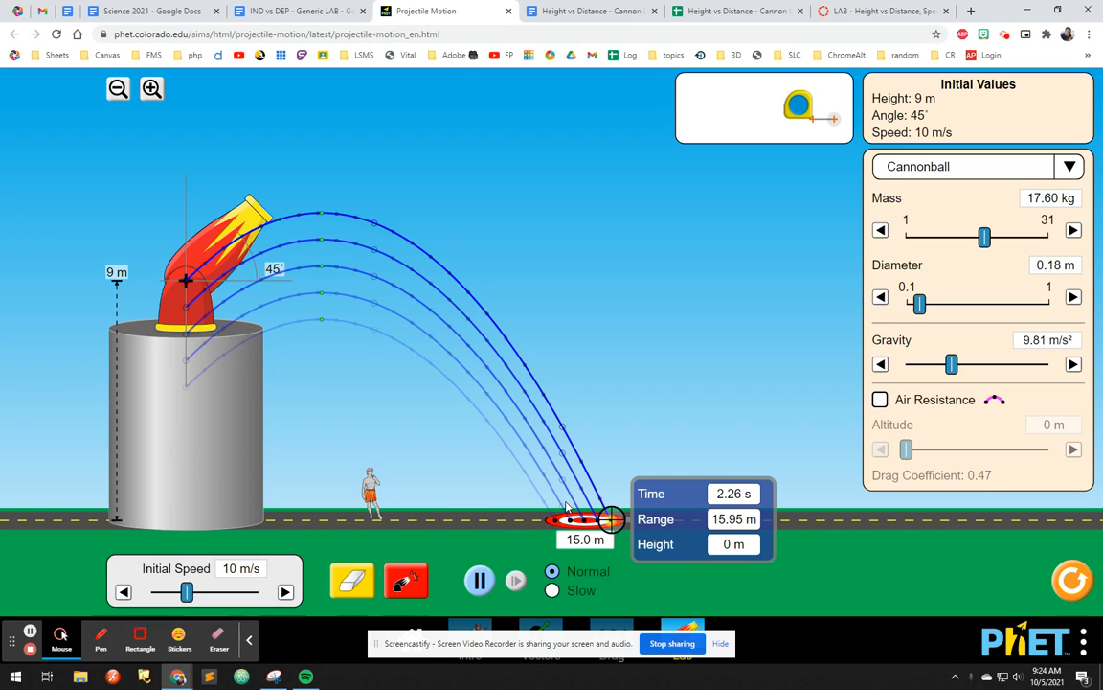
drag(186, 354, 202, 596)
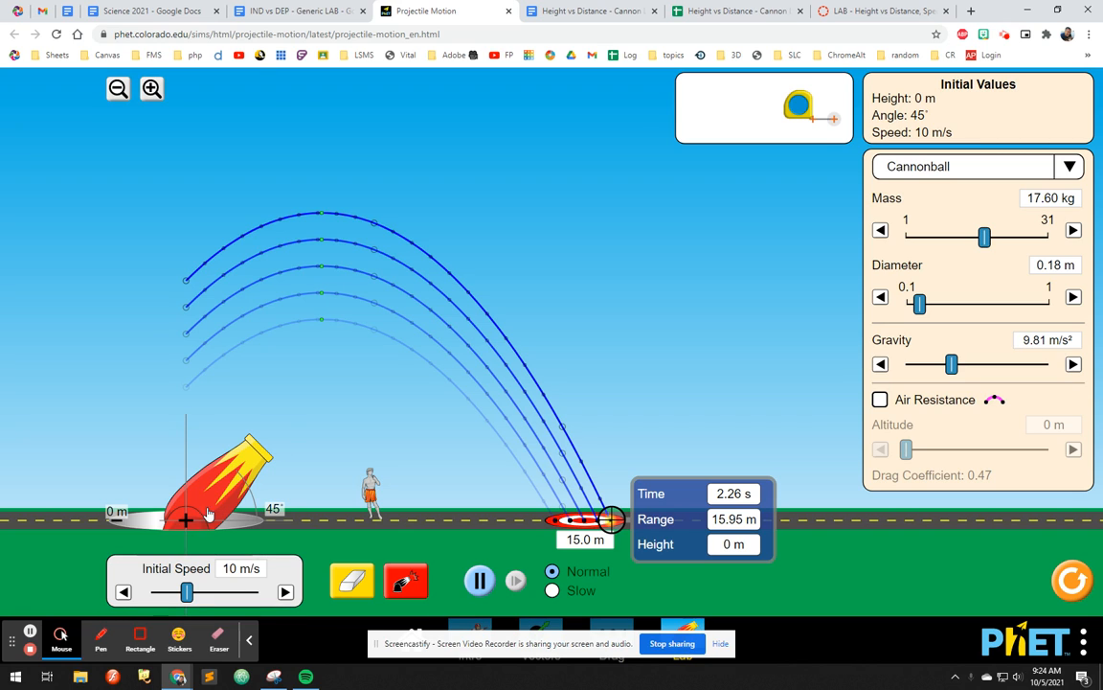
click(405, 582)
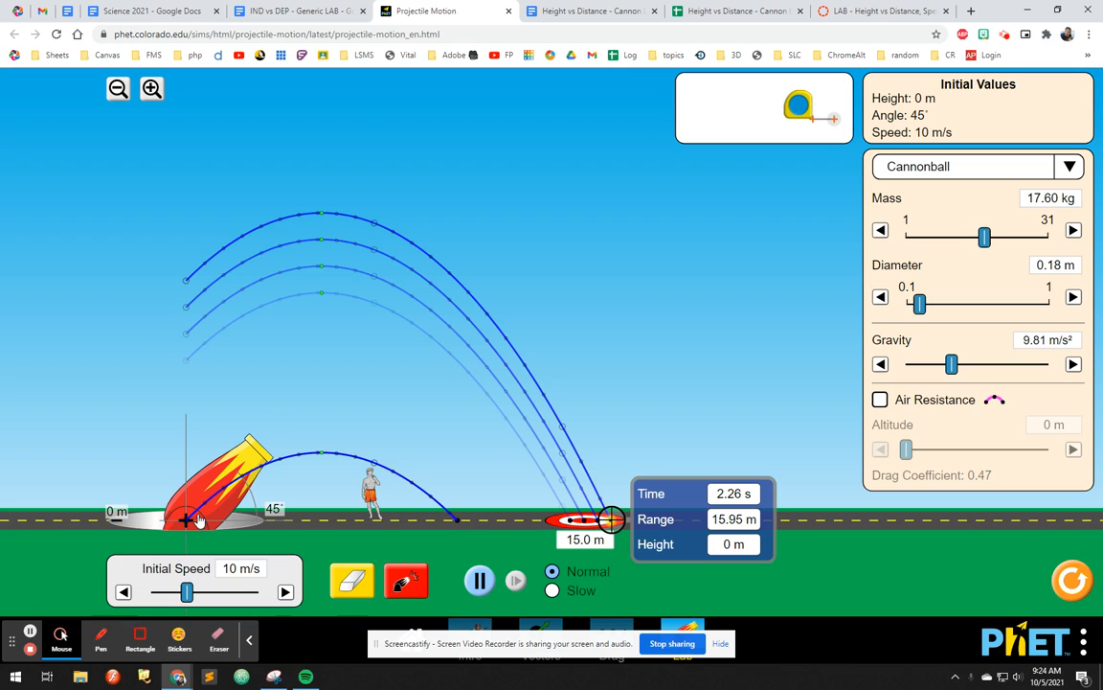
Step: Raise the cannon one metre at a time up to 3 m, firing a cannonball at each height
drag(199, 519, 201, 499)
click(405, 582)
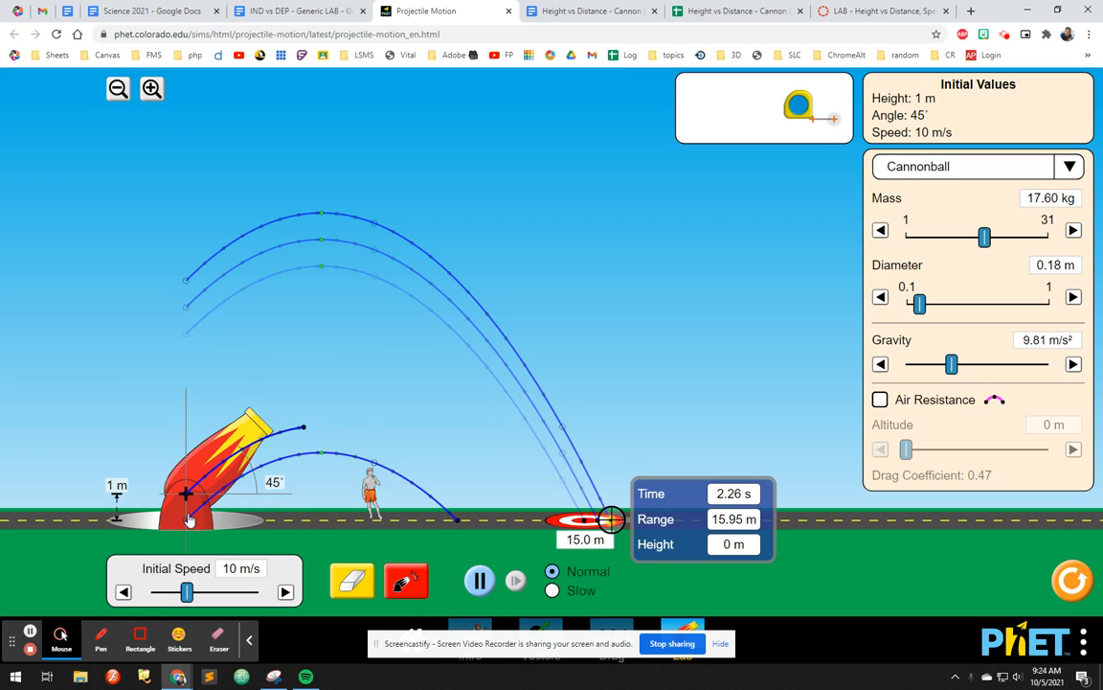
drag(190, 520, 195, 494)
click(403, 584)
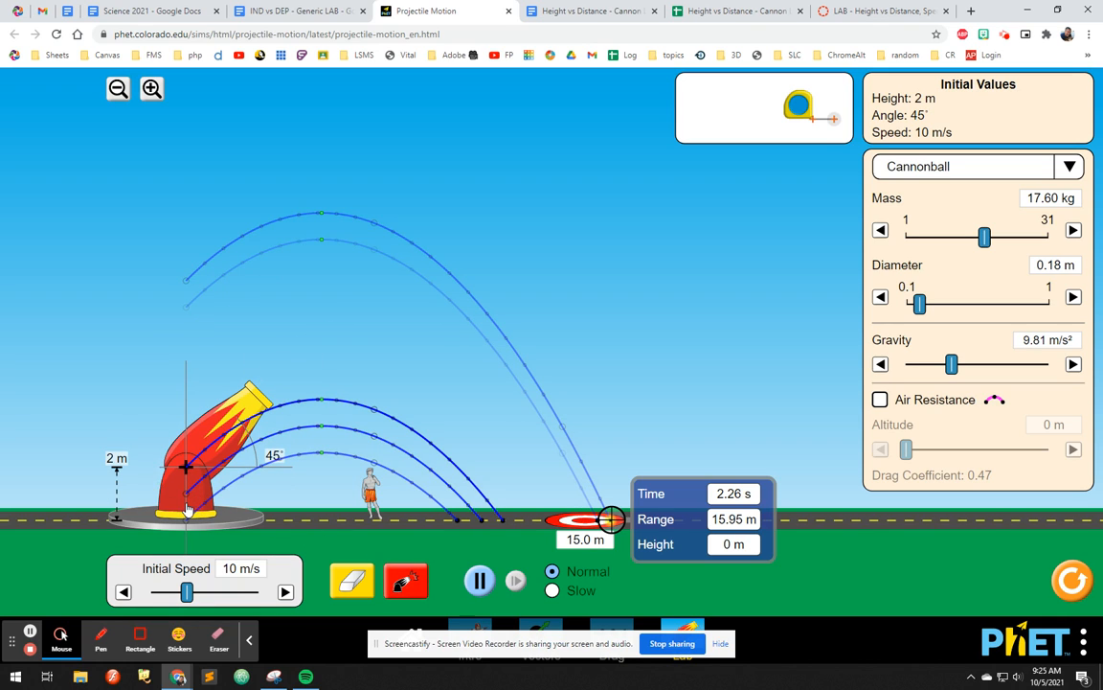
drag(192, 508, 191, 481)
click(405, 582)
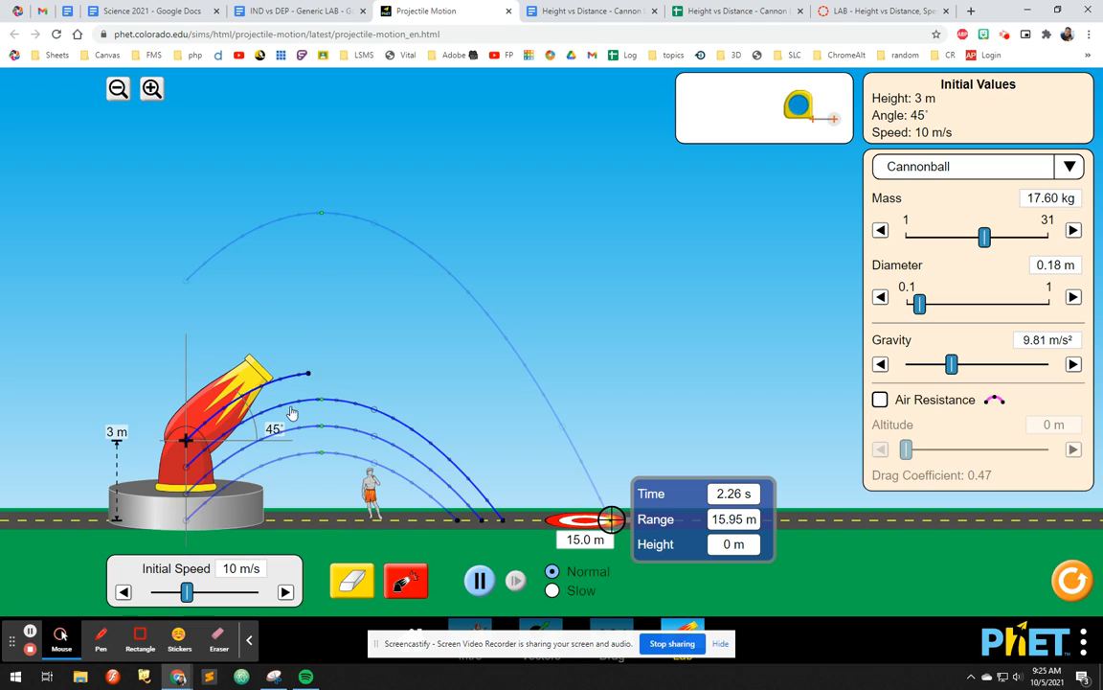
Step: Measure landing ranges with the target and compare them with the Height vs Distance lab's data table
drag(662, 520, 518, 528)
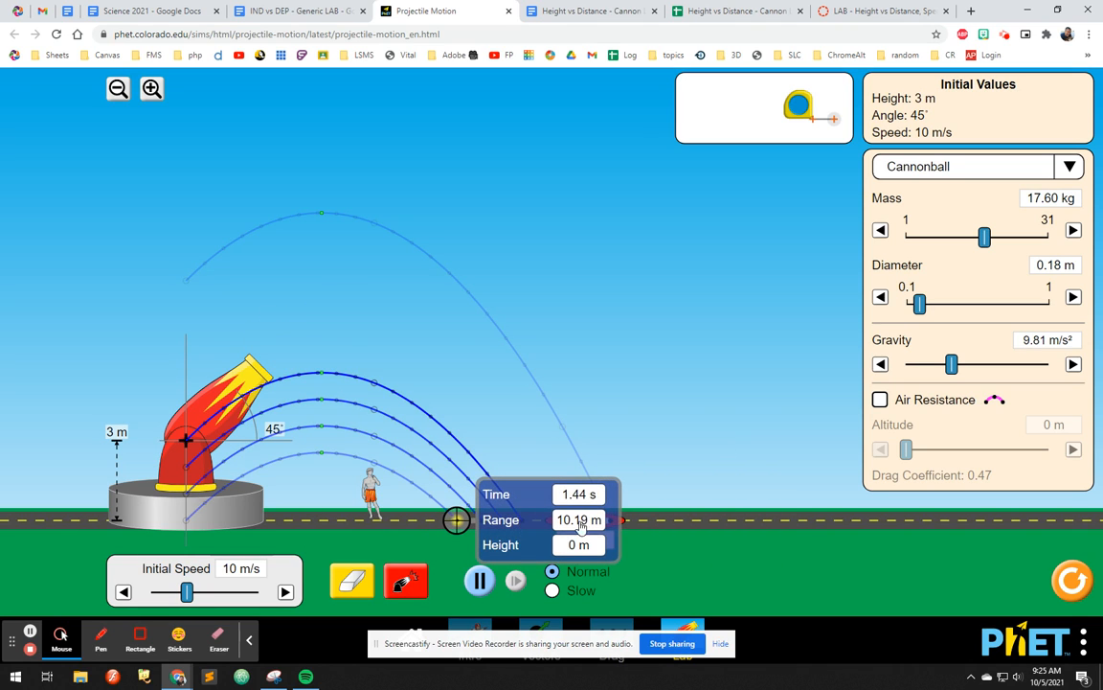
click(565, 10)
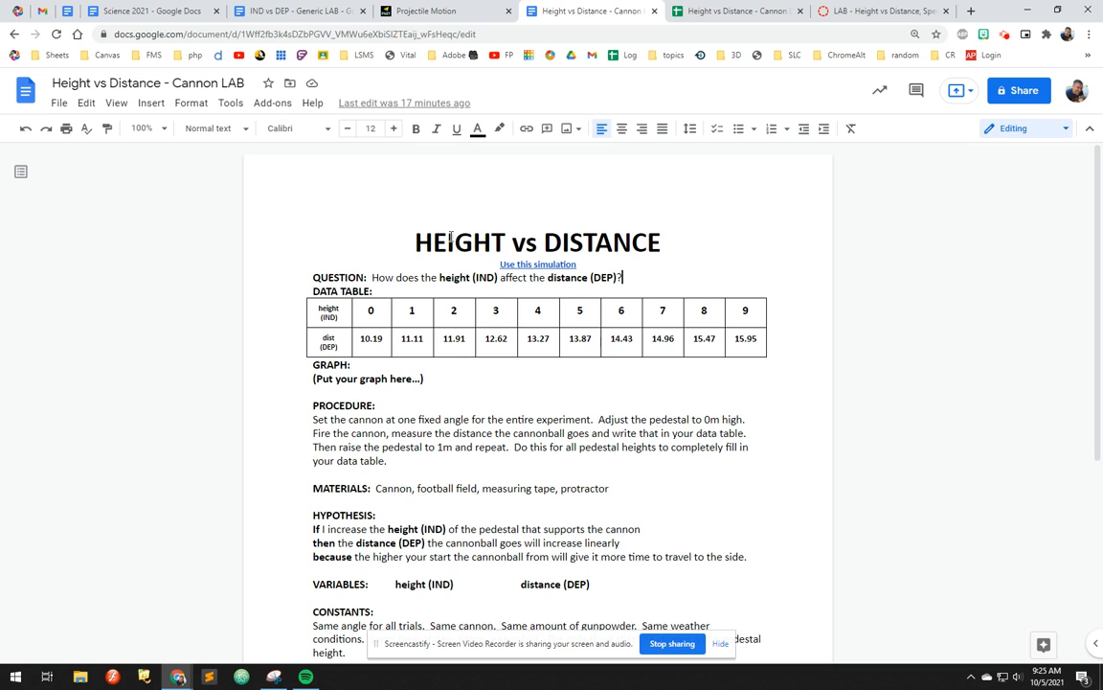
click(372, 312)
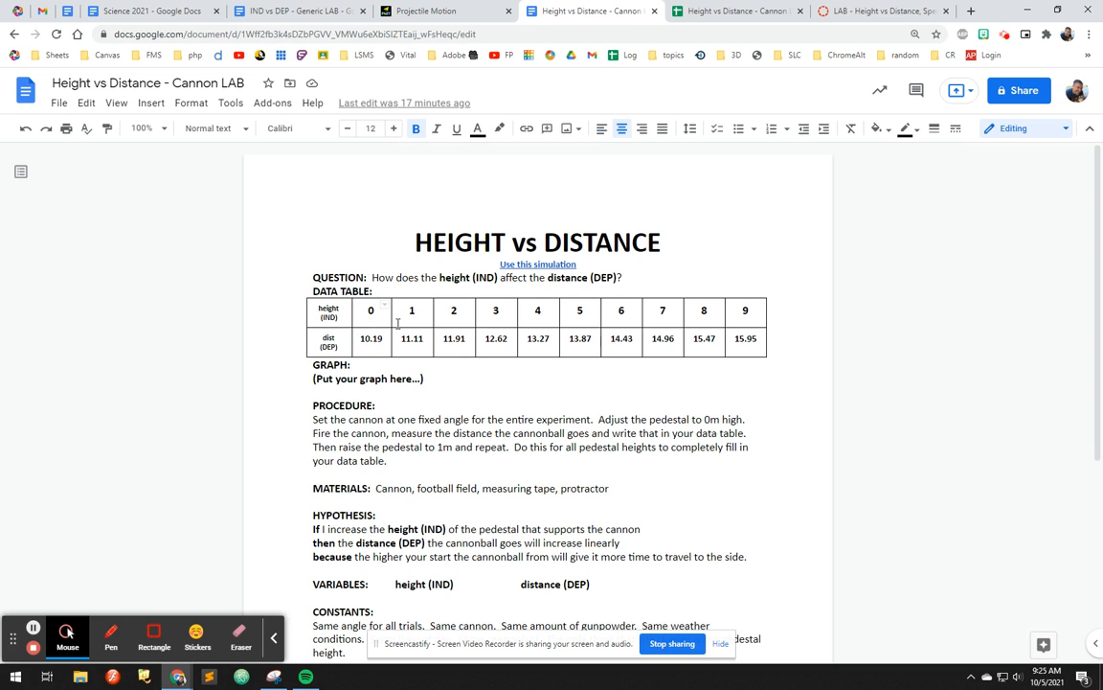
click(426, 11)
drag(527, 543, 556, 528)
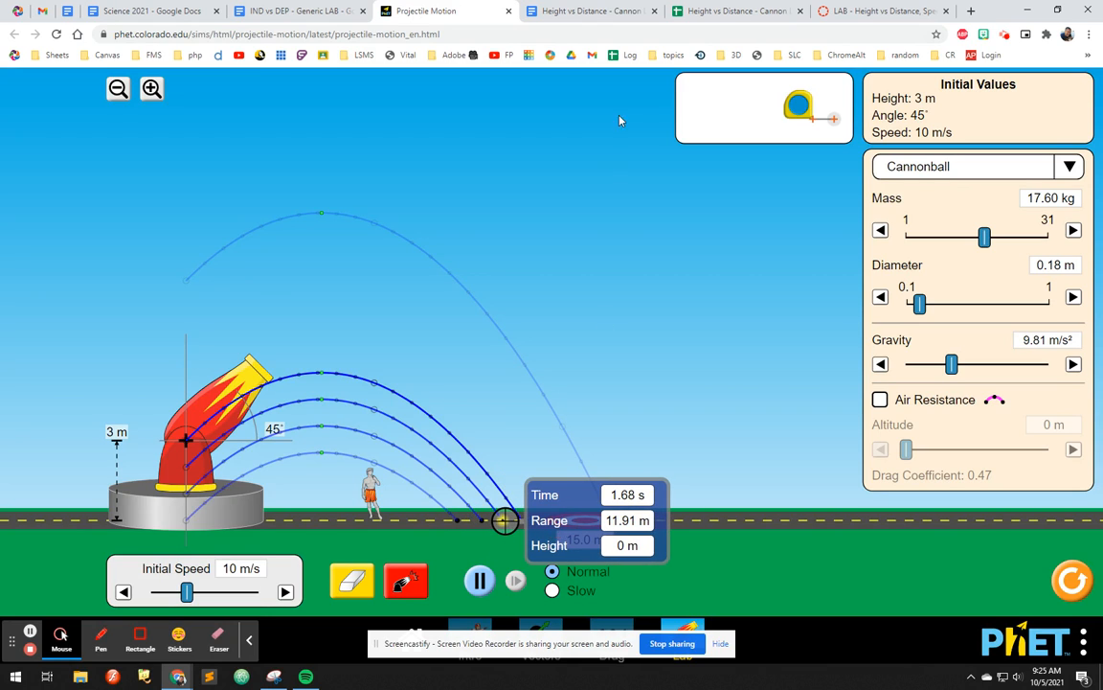
click(588, 11)
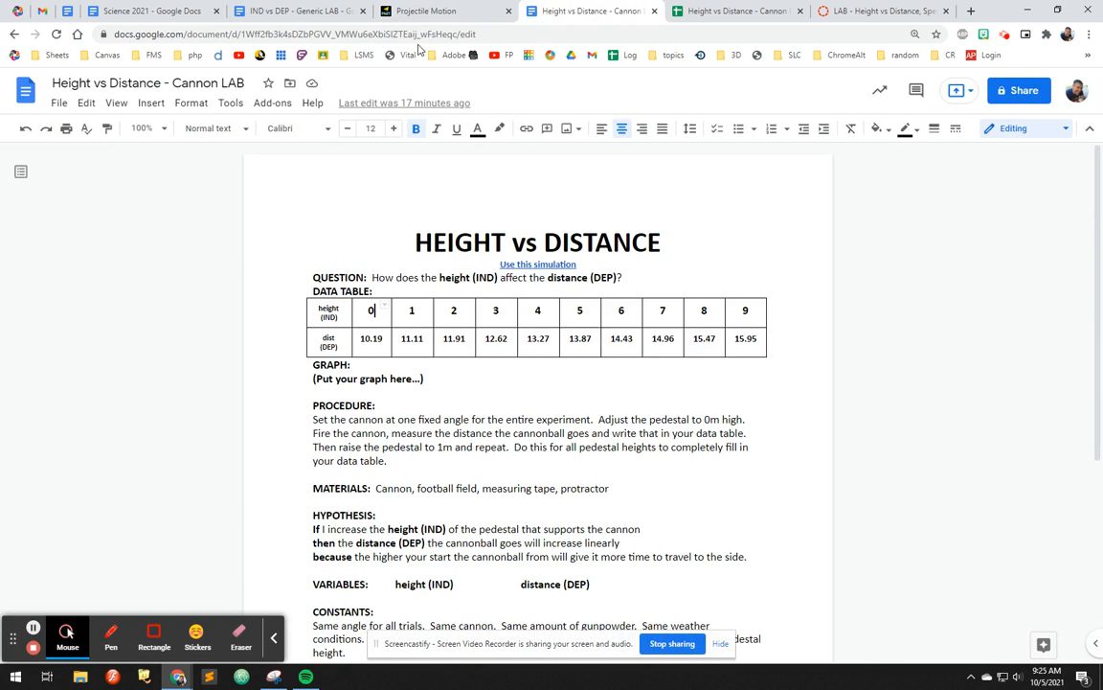
click(383, 14)
drag(203, 378, 533, 67)
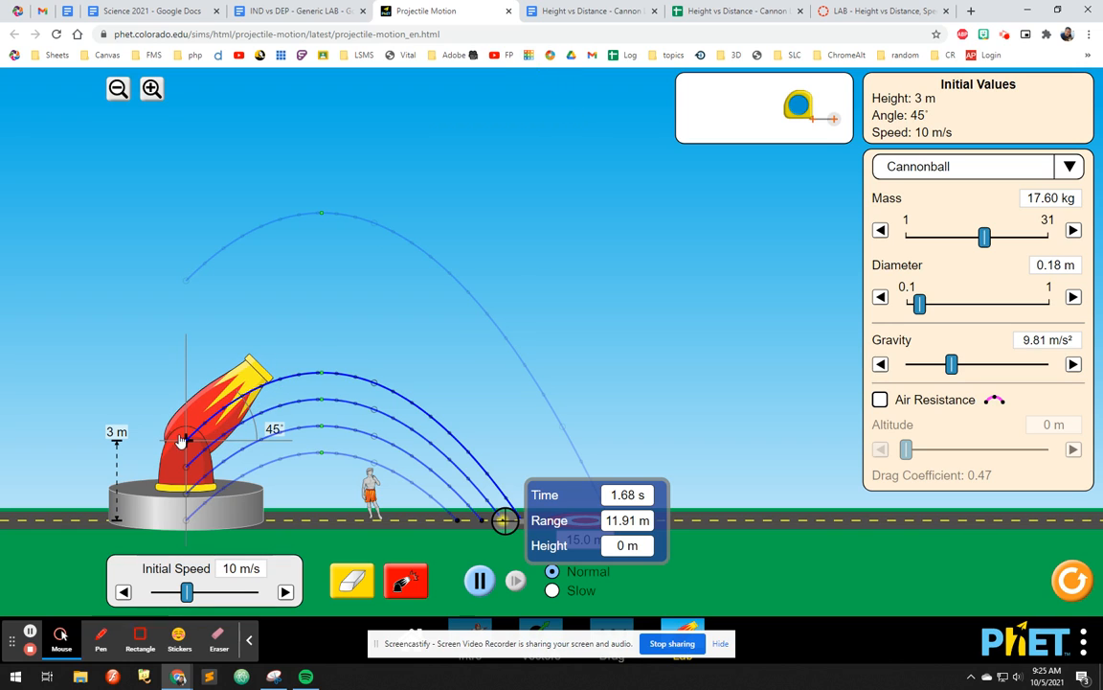
Step: Raise the cannon to 4 m and then 5 m, firing a cannonball at each height
drag(181, 481, 183, 458)
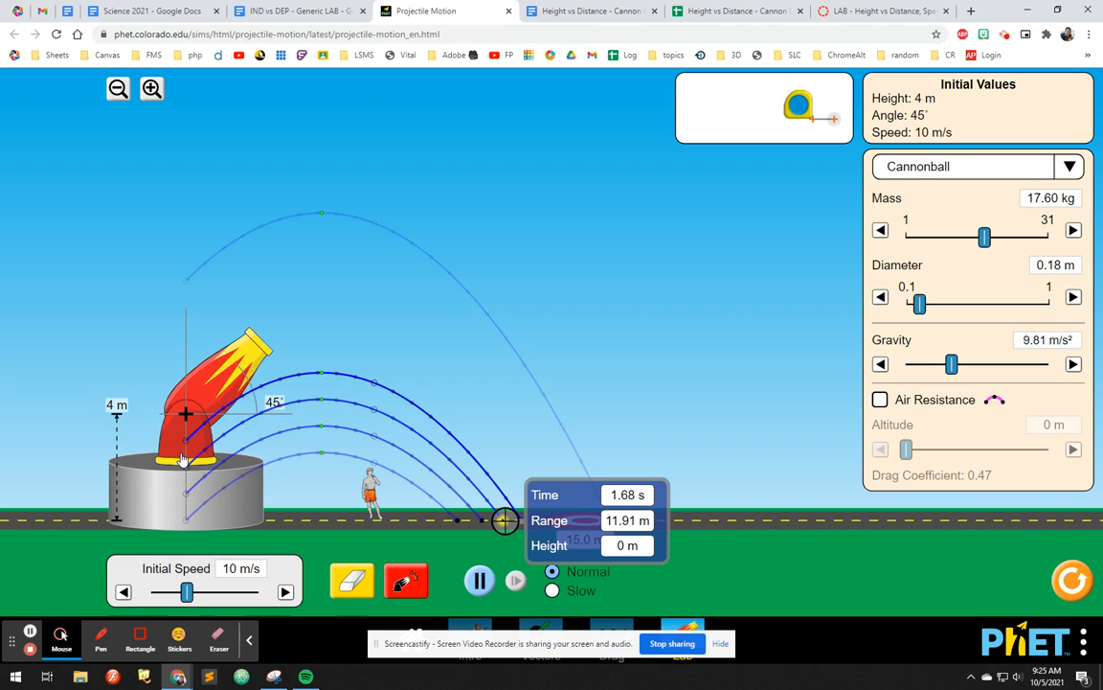
click(406, 580)
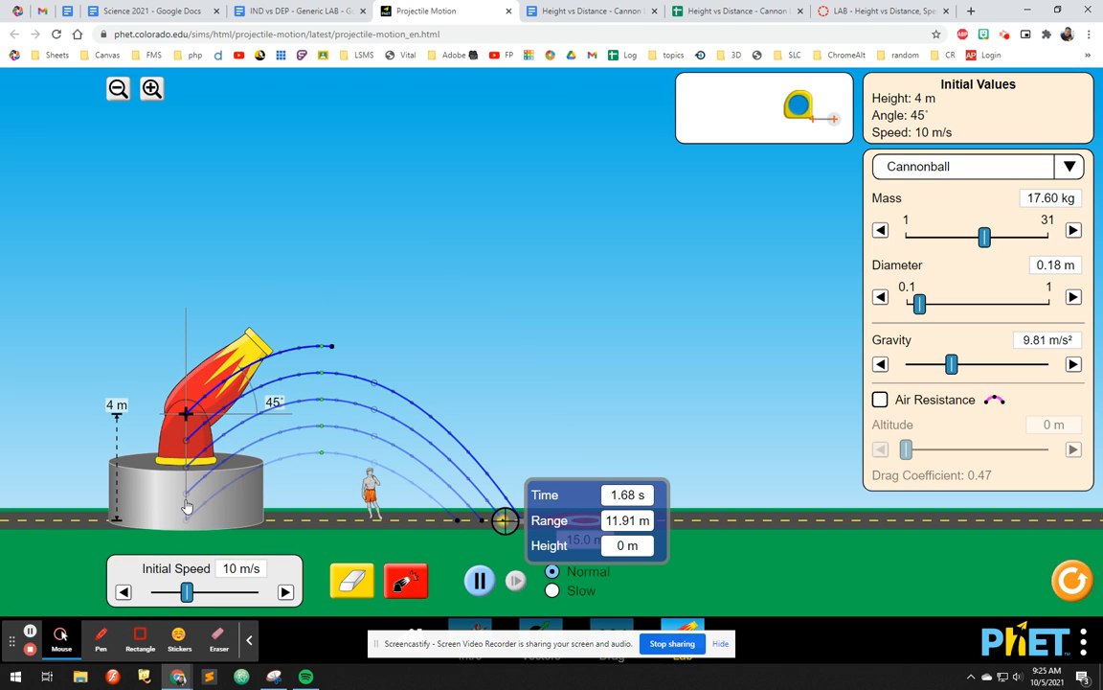
drag(193, 489, 194, 472)
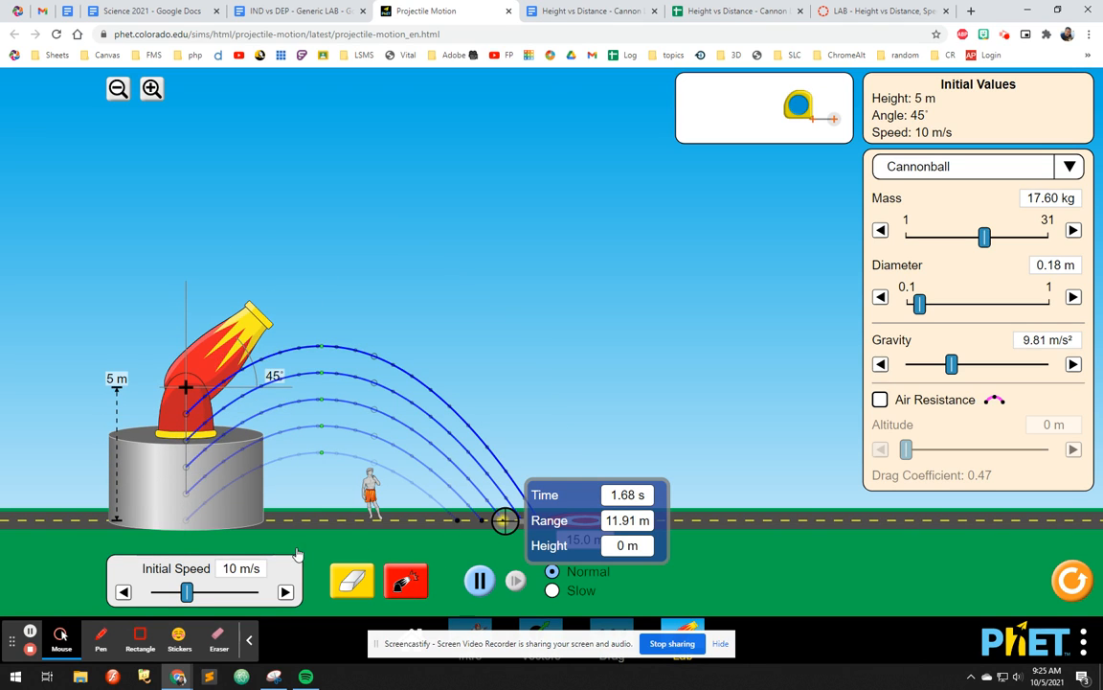
click(401, 577)
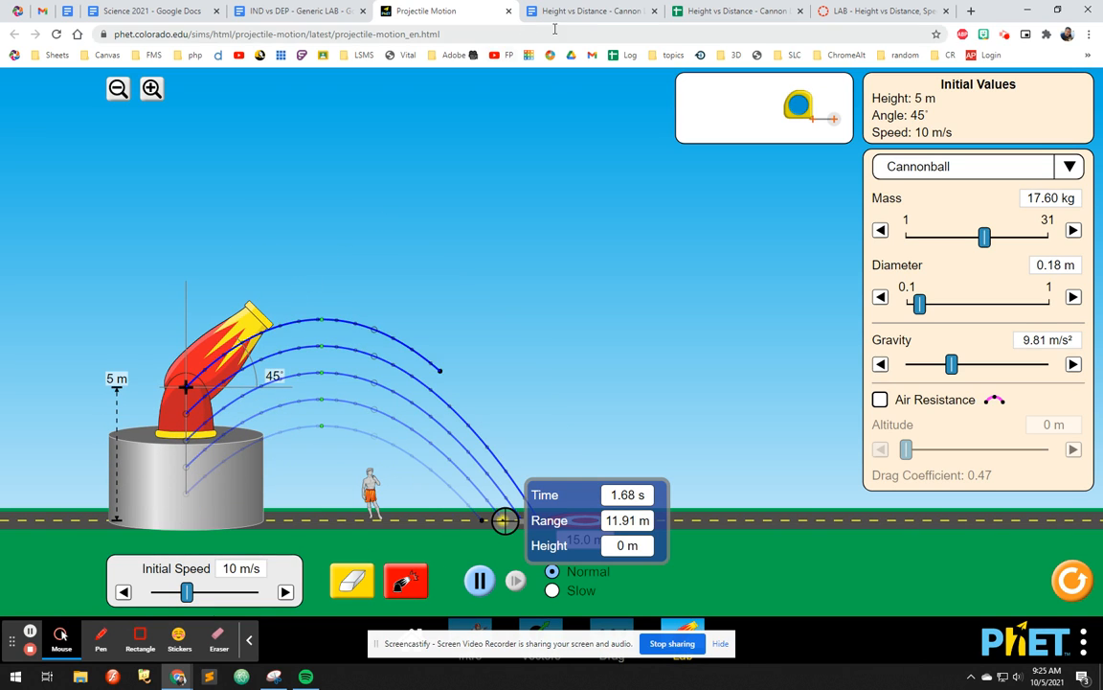
Step: Copy the height and distance data table from the lab document and paste it into cell A1 of the graph spreadsheet
click(594, 12)
drag(754, 339, 321, 309)
click(720, 12)
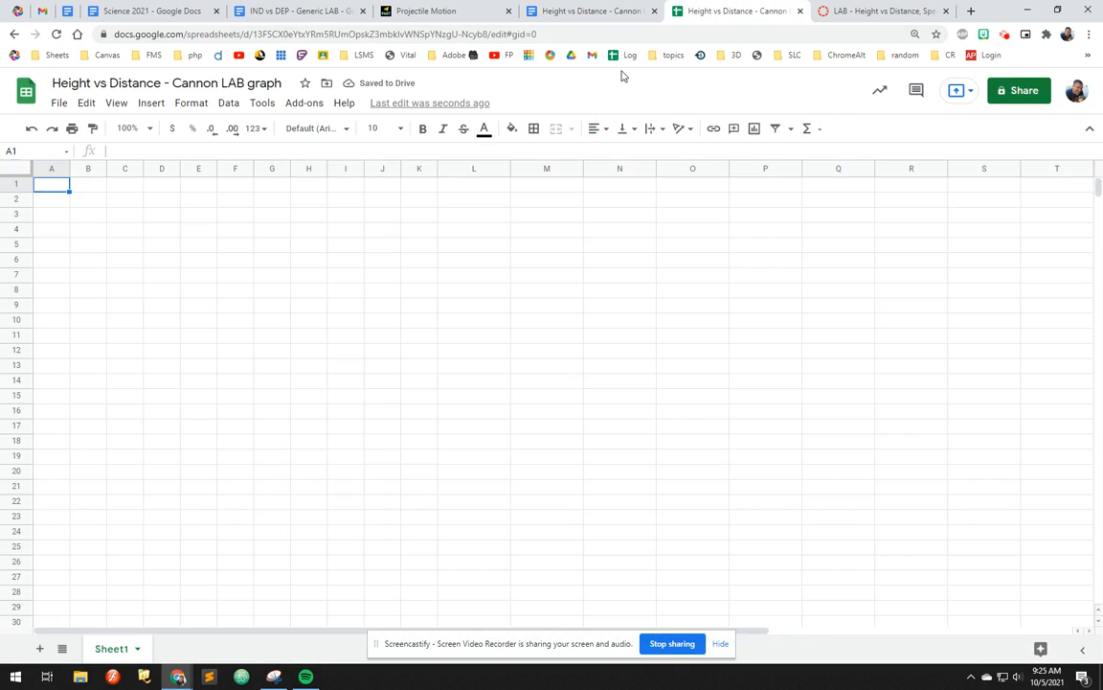
click(56, 191)
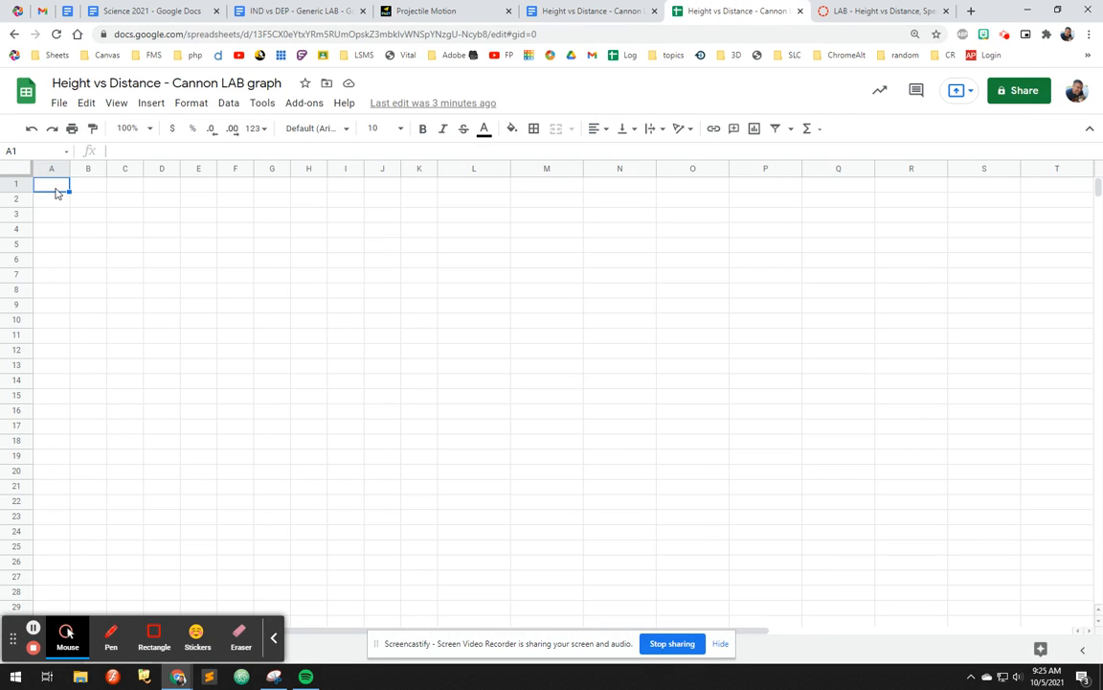
key(ctrl+v)
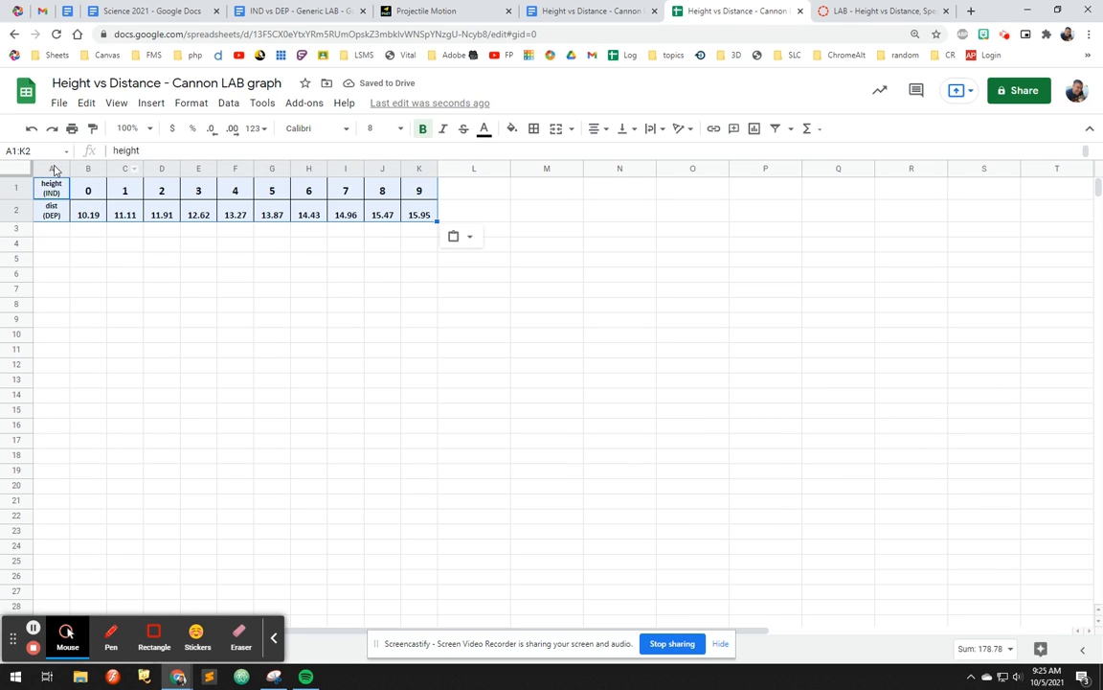
Step: Resize columns A through K to 50 pixels wide
drag(53, 163, 866, 170)
drag(414, 168, 58, 168)
right_click(96, 170)
click(149, 344)
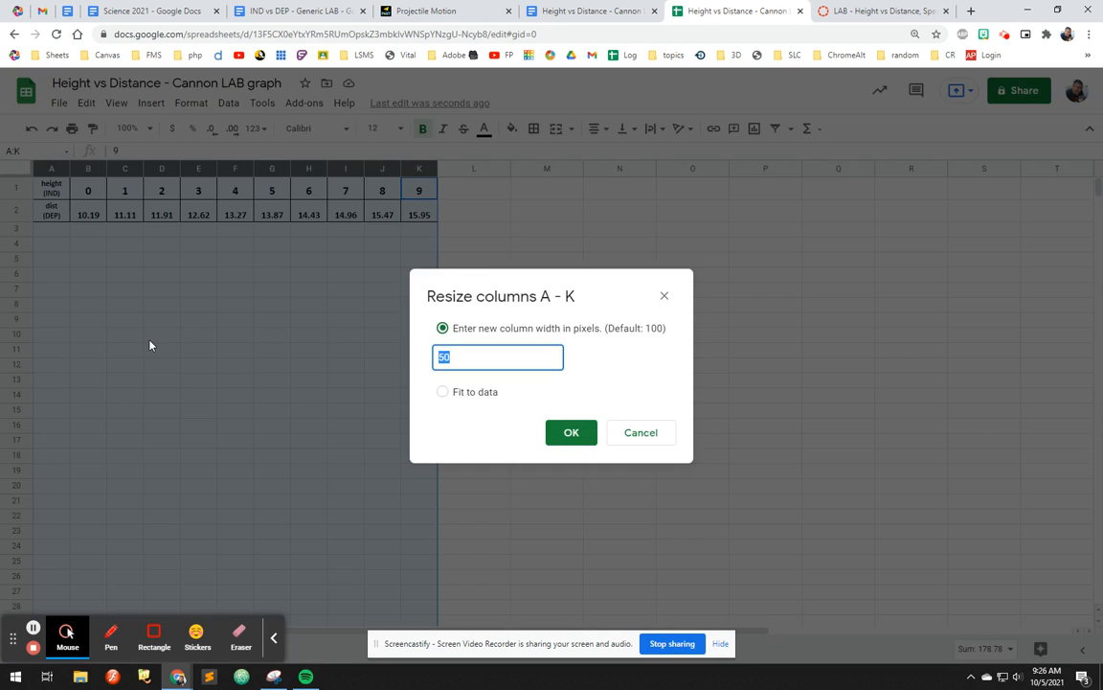
click(568, 433)
Step: Center the pasted data in A1:K2 horizontally and vertically
drag(419, 215, 42, 192)
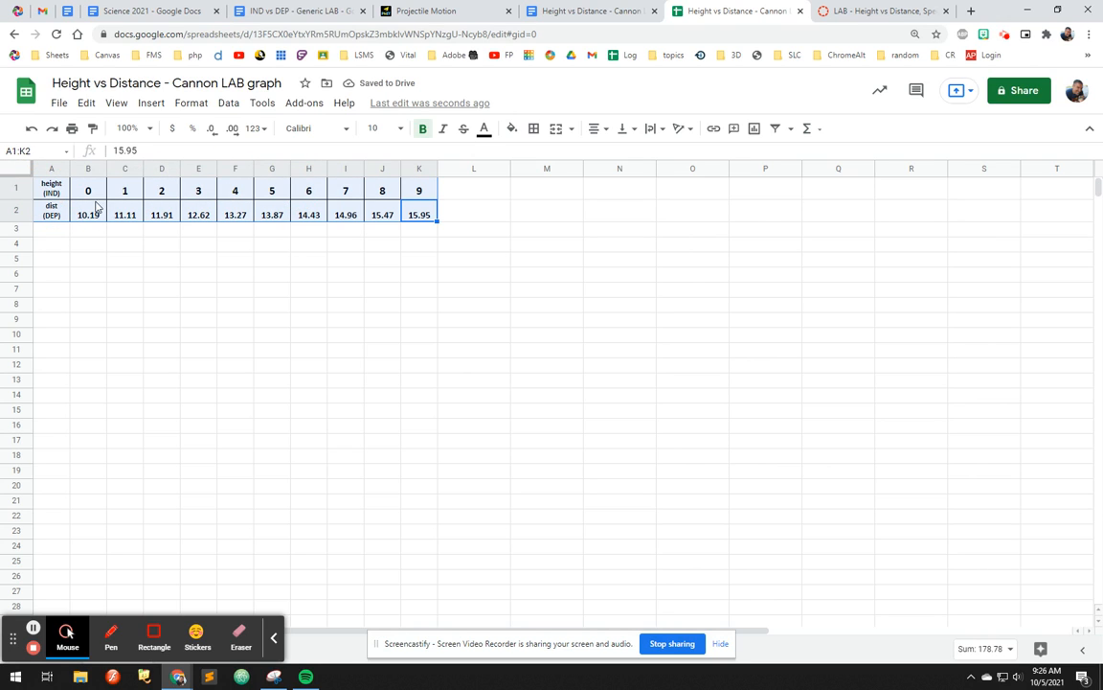
click(596, 130)
click(619, 144)
click(628, 129)
click(640, 151)
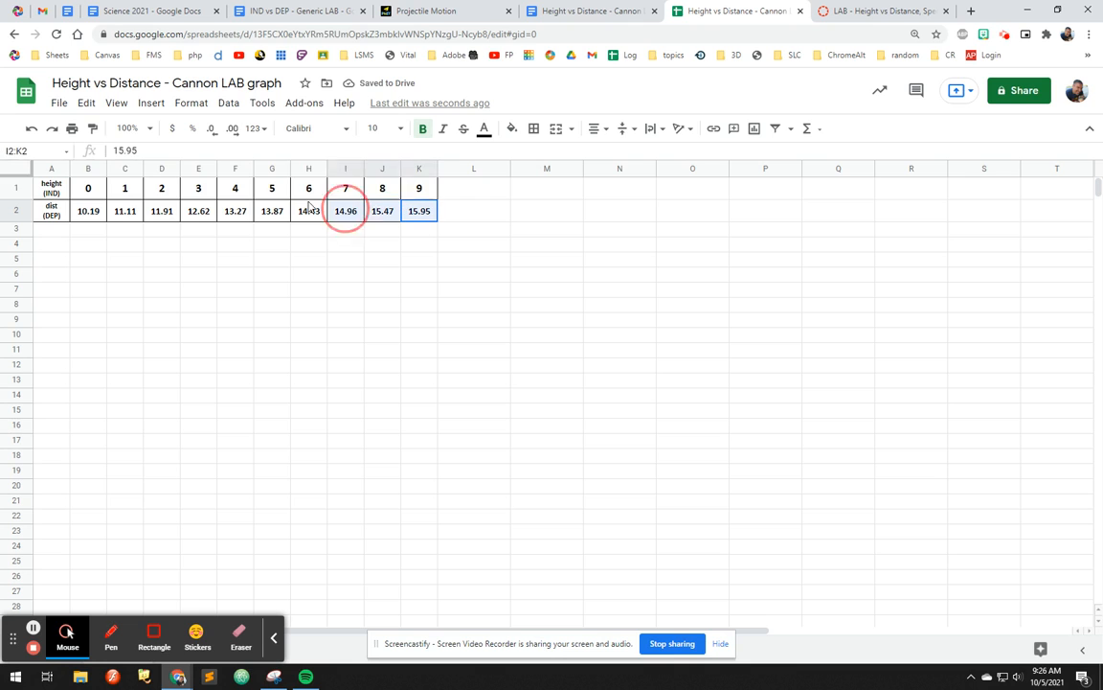
Step: Insert a line chart of the table data and open its chart and axis title settings
click(151, 103)
click(175, 307)
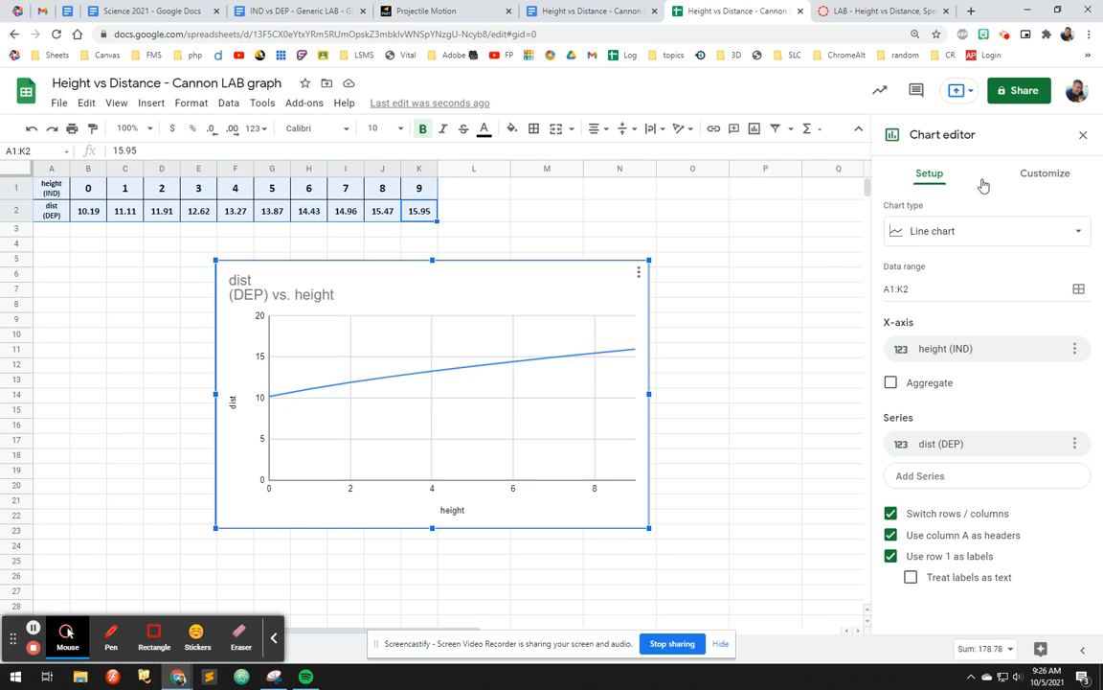
click(1038, 179)
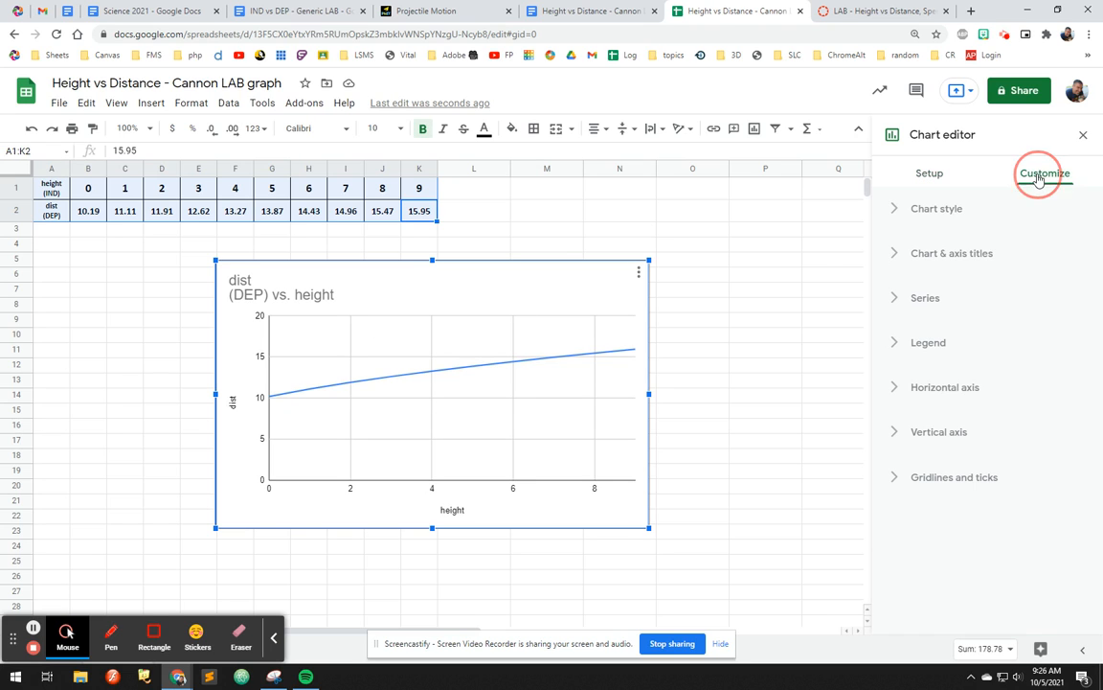
click(902, 209)
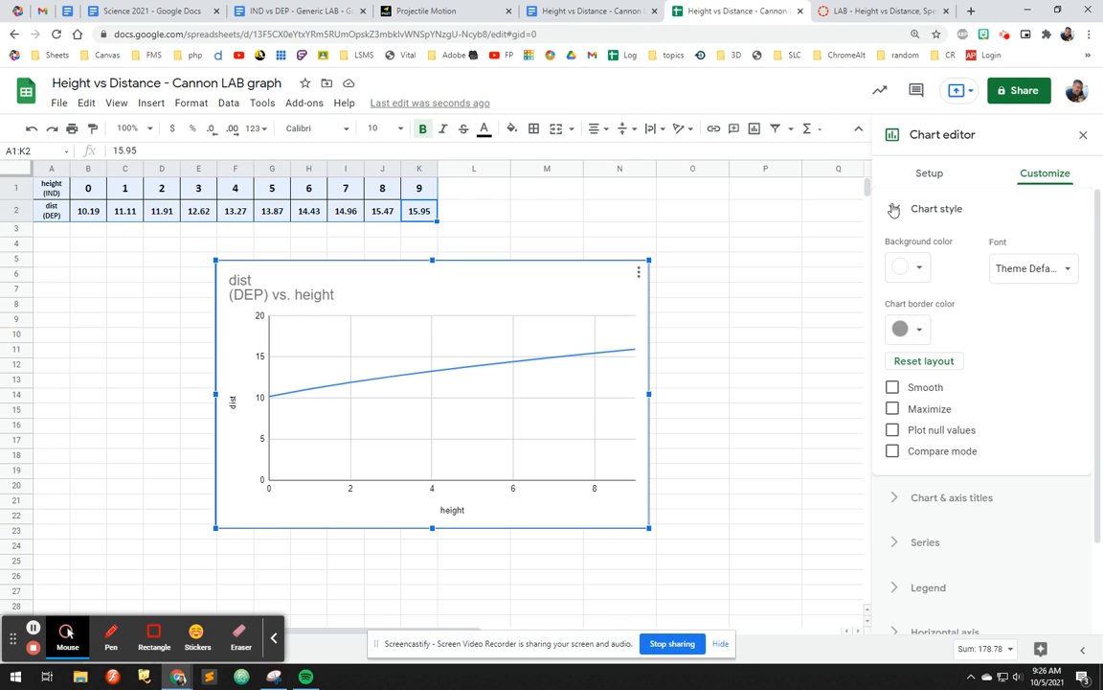
click(893, 210)
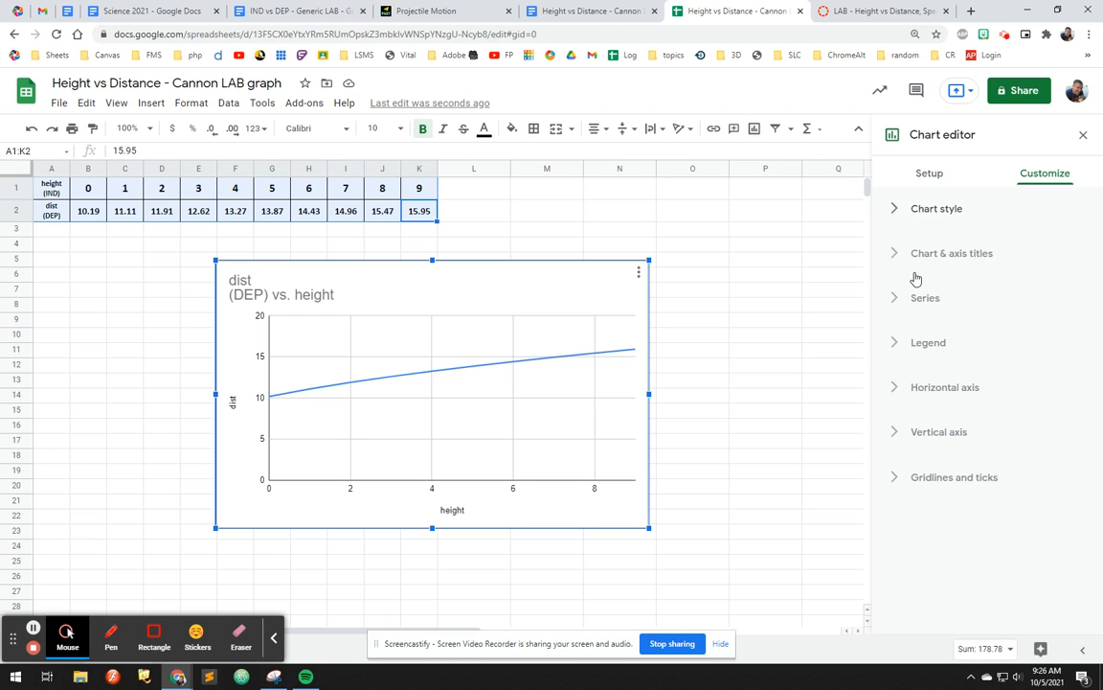
click(892, 255)
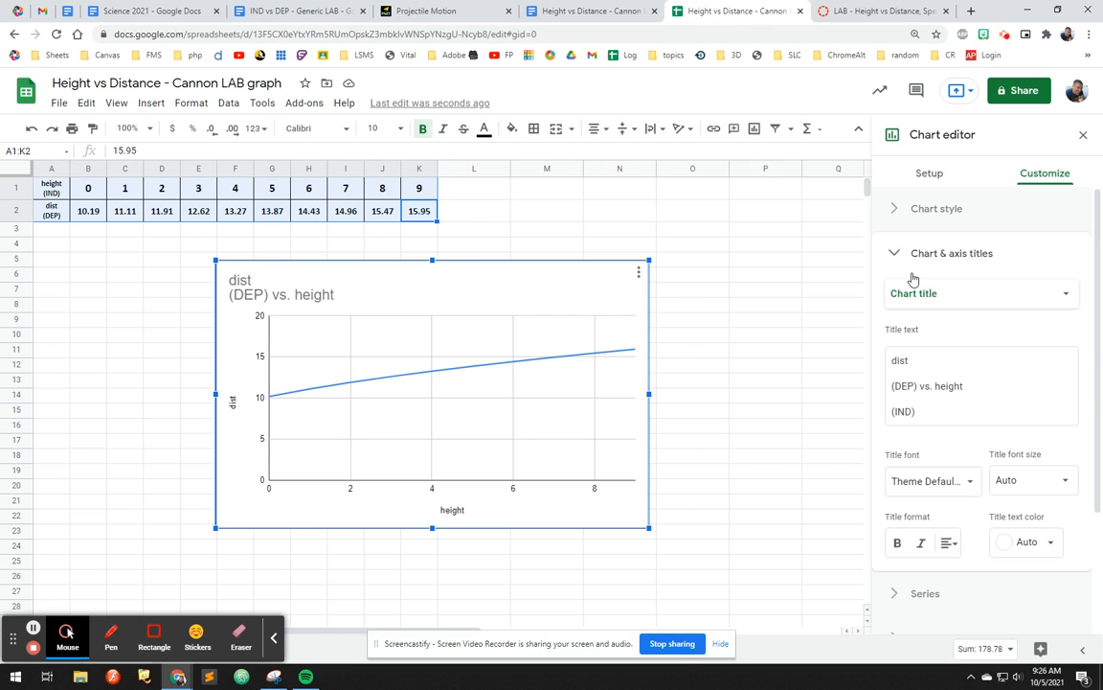
Step: Set the chart title to "Height vs Distance"
drag(923, 410, 891, 366)
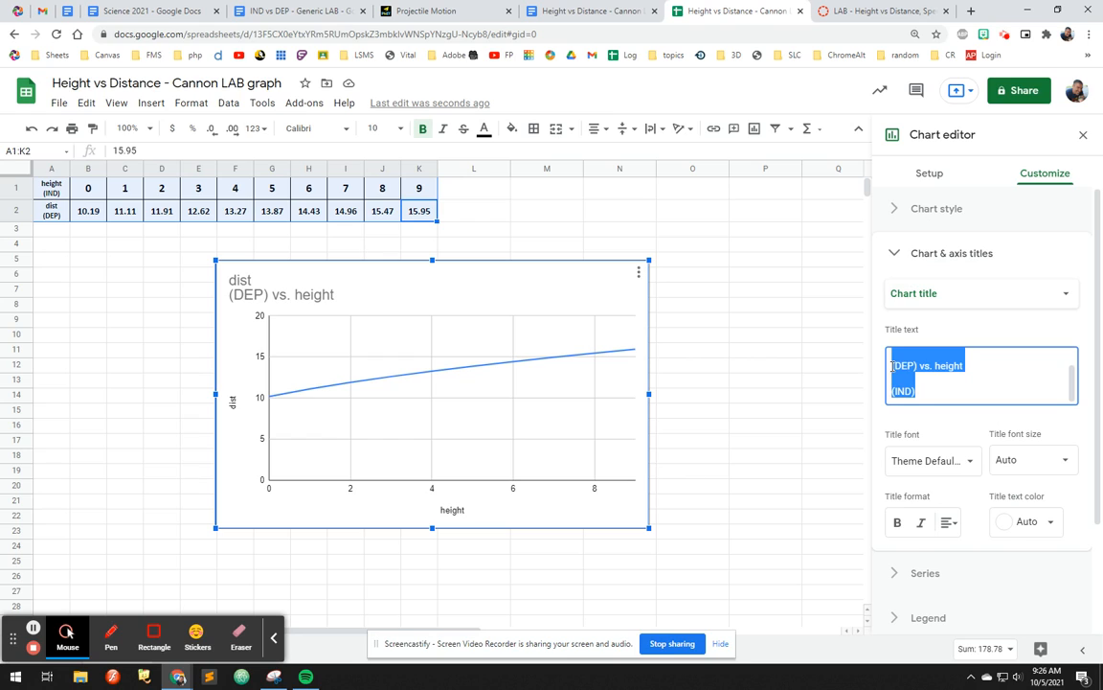
text(hEI)
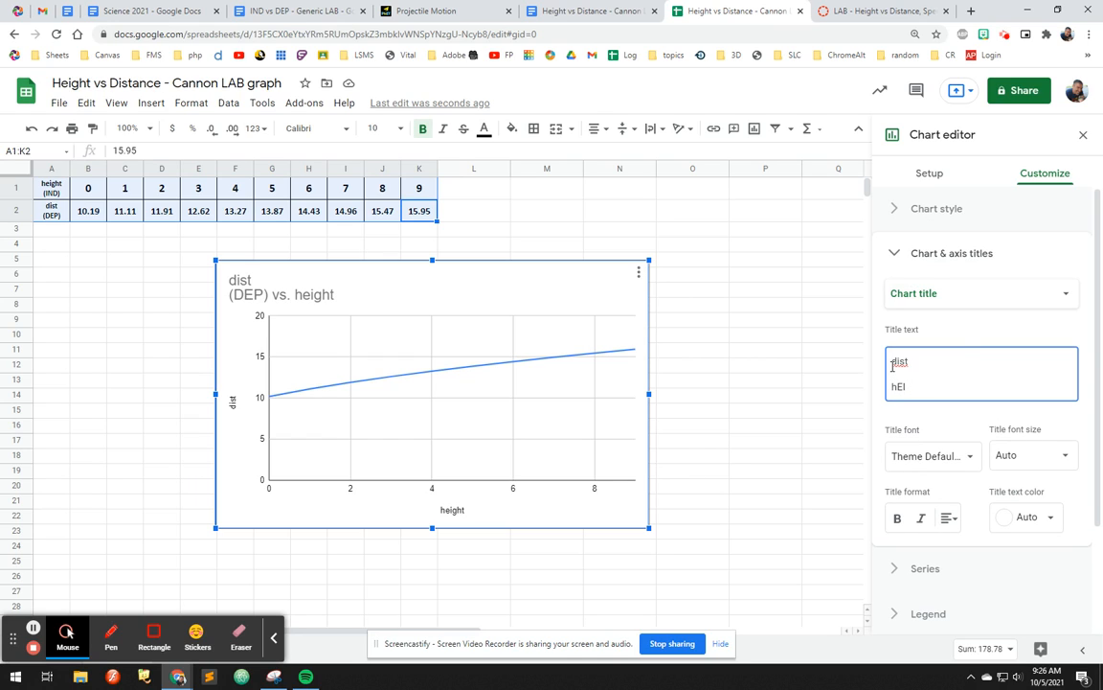
key(BackSpace)
key(BackSpace)
key(BackSpace)
key(BackSpace)
key(BackSpace)
key(BackSpace)
text(Height vs Distance)
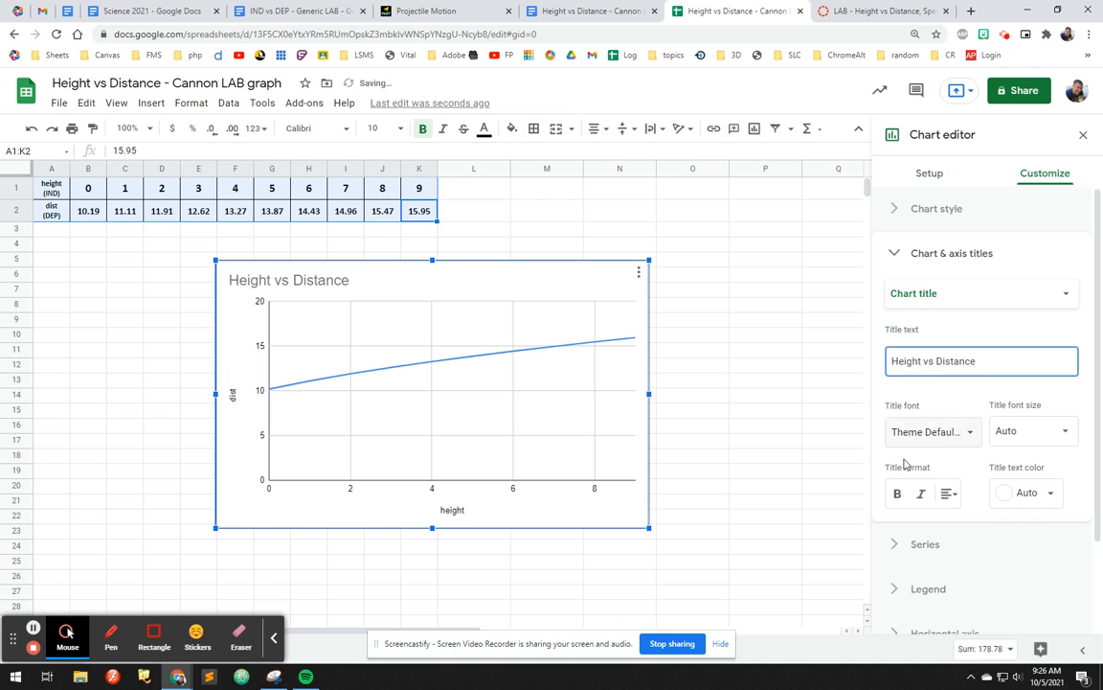
Step: Center-align the chart title and make it bold
click(948, 494)
click(968, 522)
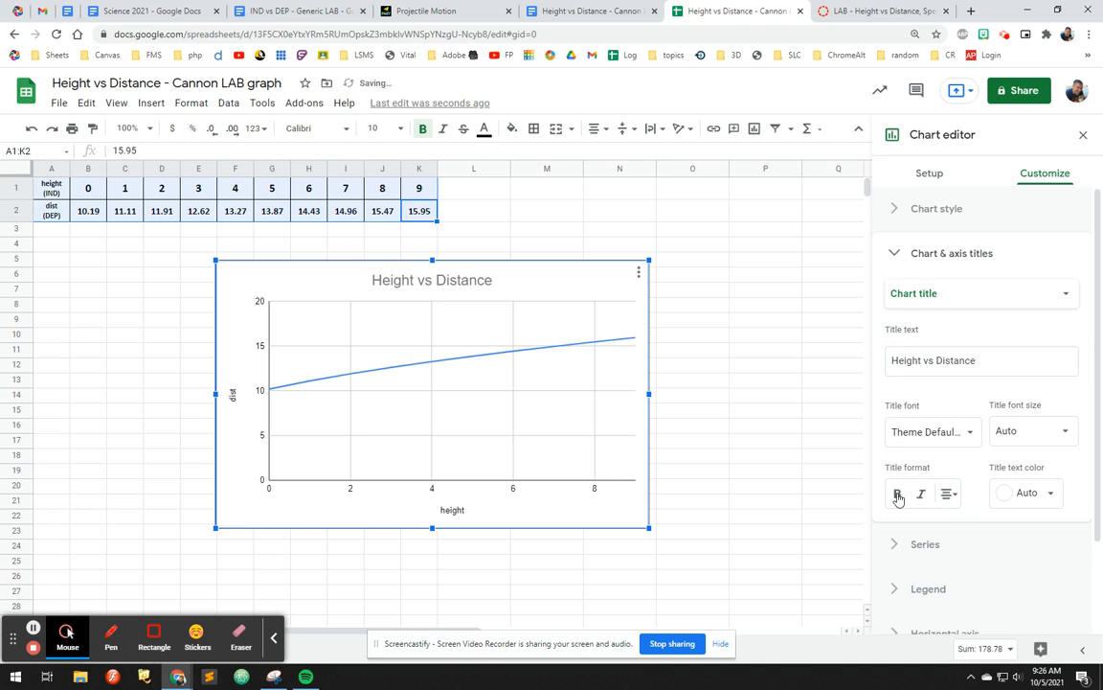
click(898, 494)
click(1036, 498)
click(1036, 499)
Step: Set the chart title font size to 30
click(1045, 433)
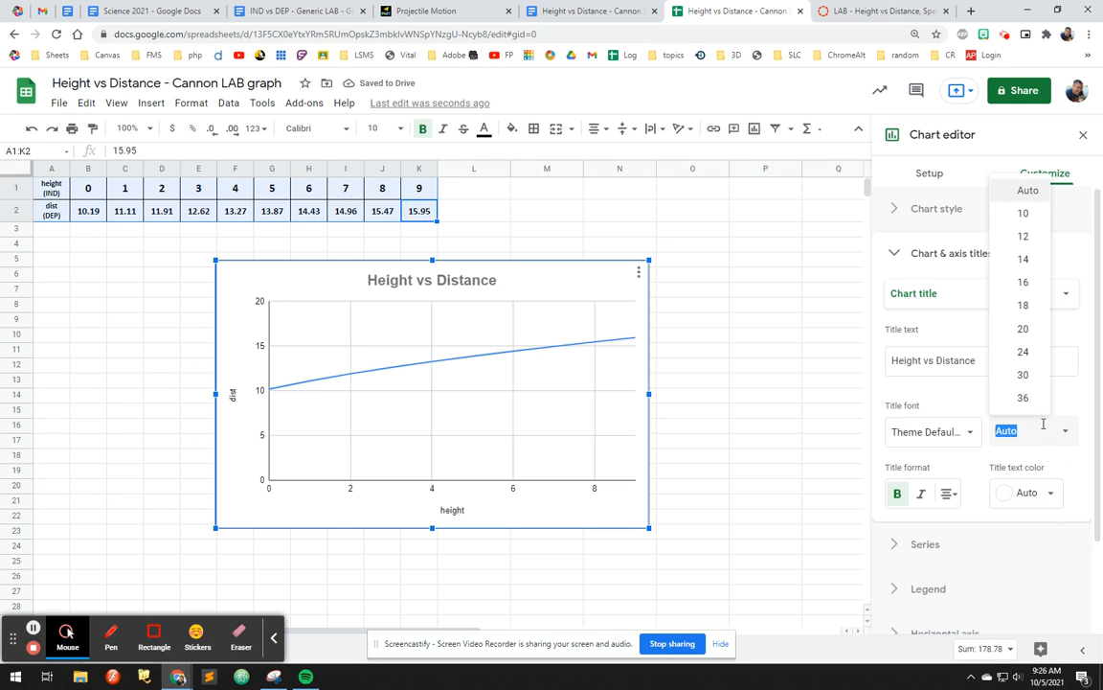
click(1027, 329)
click(1042, 440)
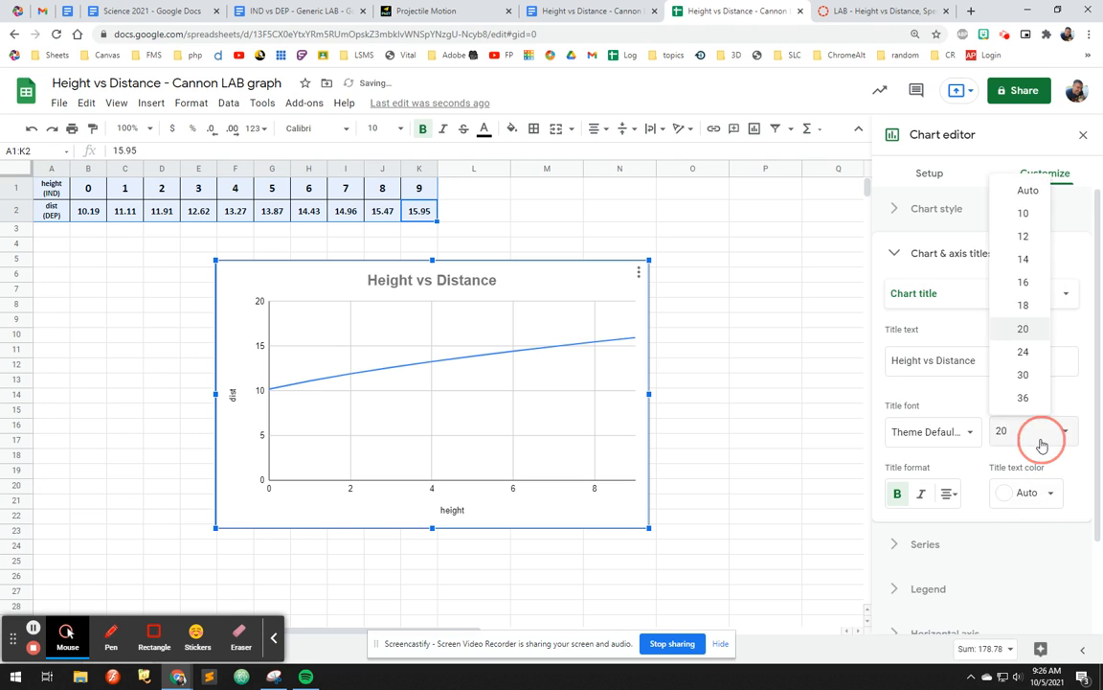
click(1034, 354)
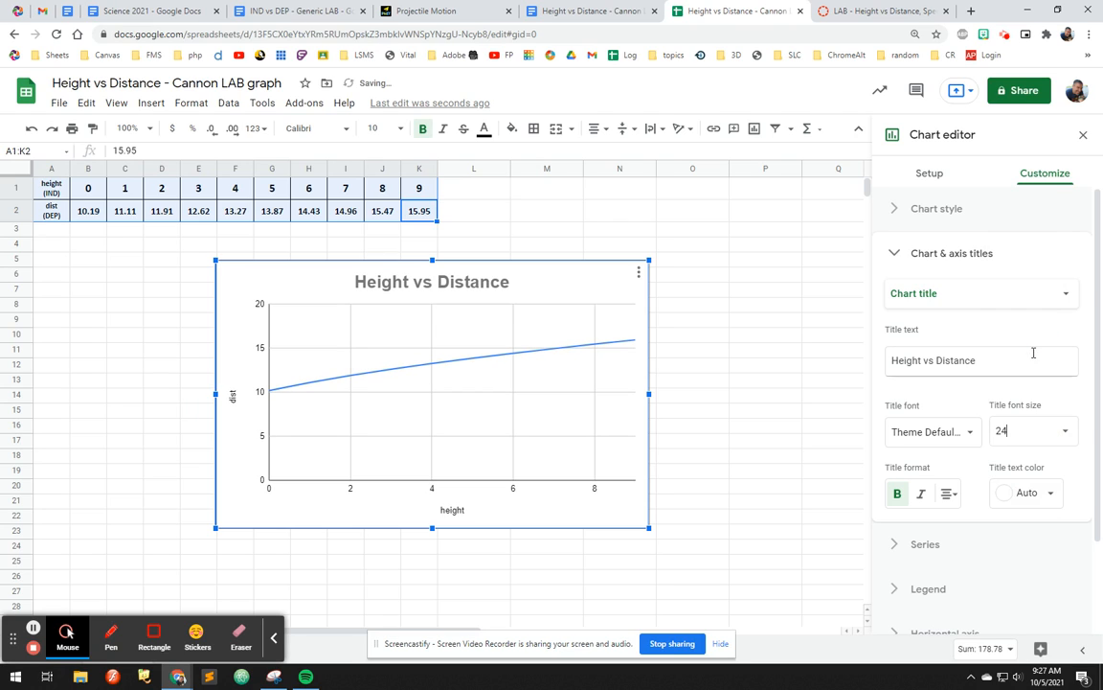
click(1052, 432)
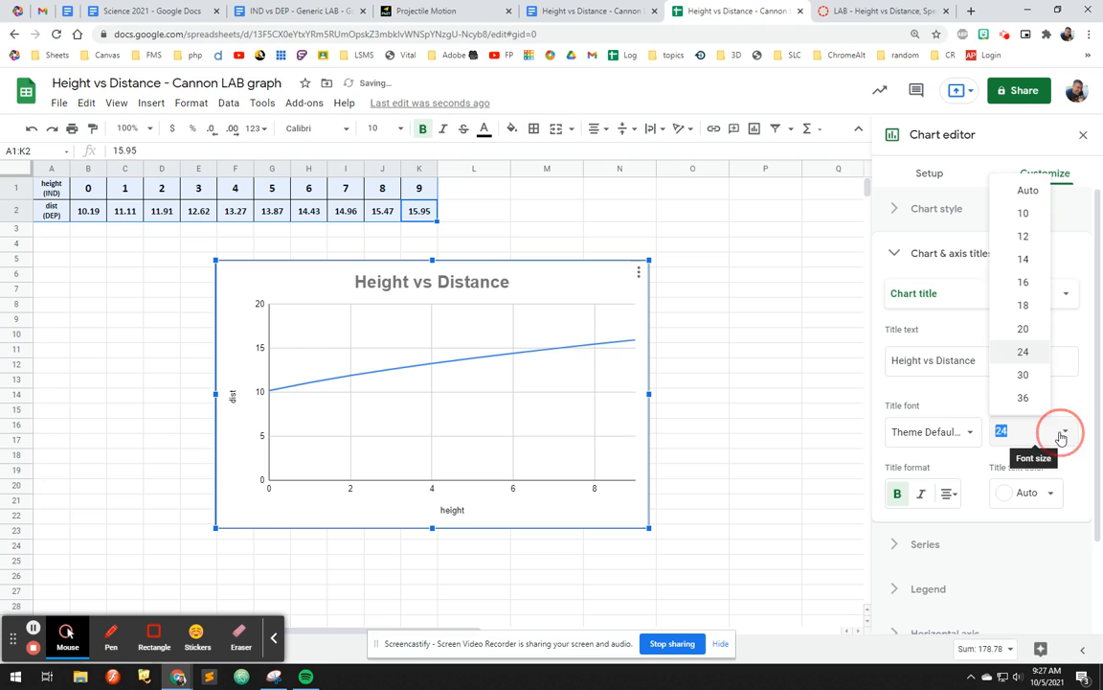
click(1029, 372)
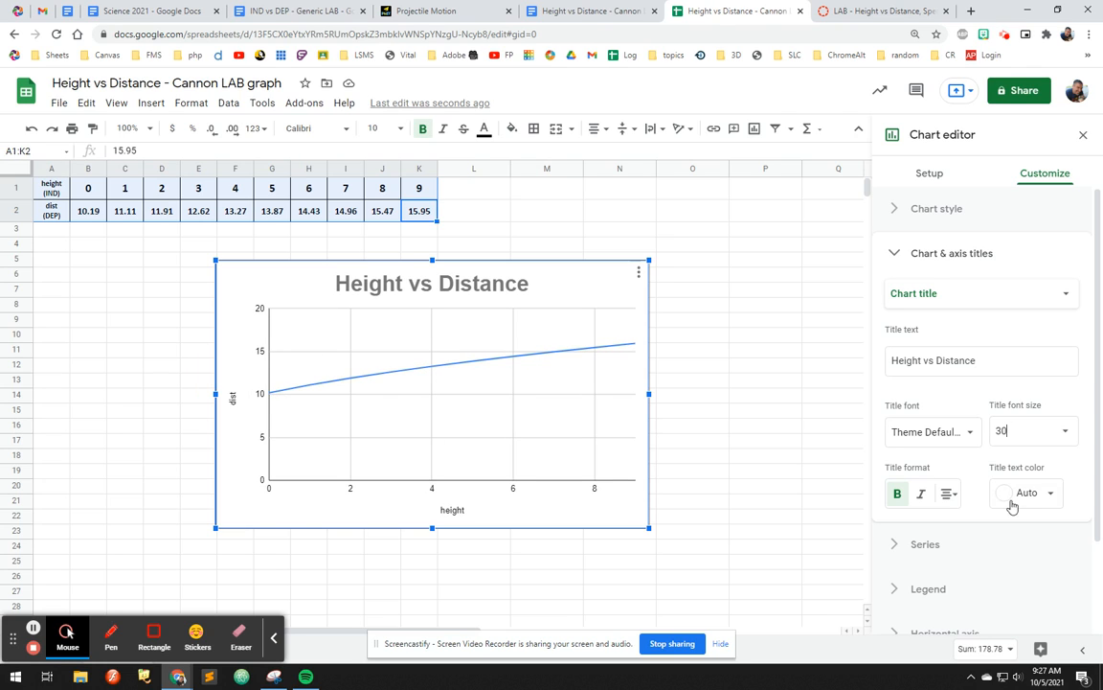
Step: Set the vertical axis minimum to 10 and maximum to 16
scroll(959, 473, down, 2)
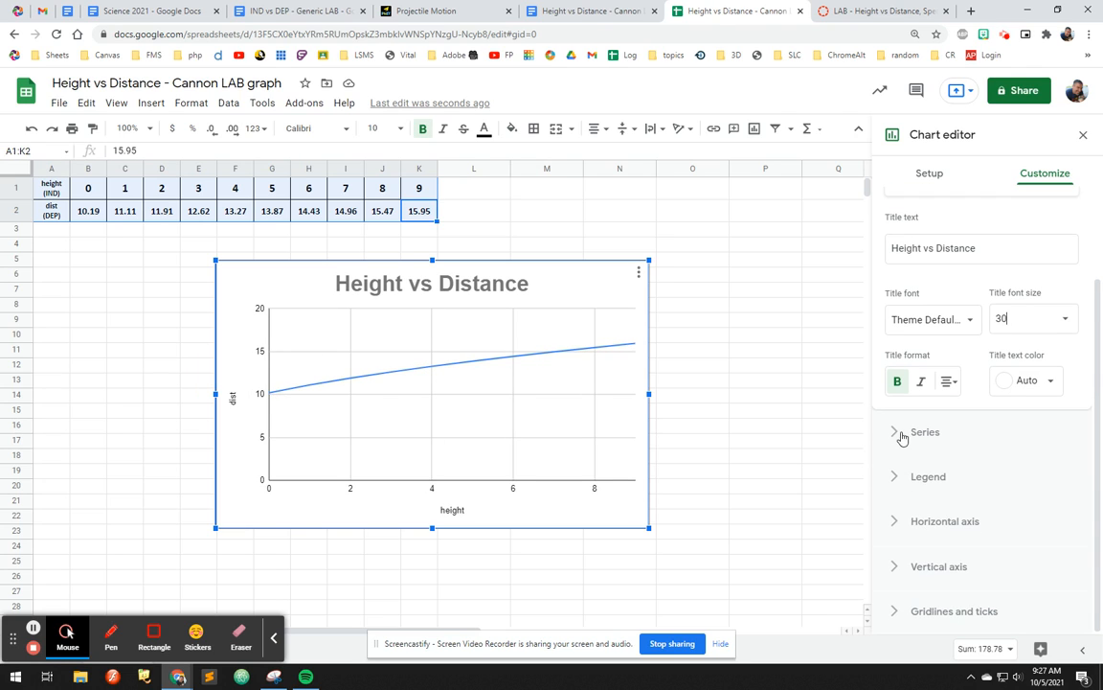
click(895, 569)
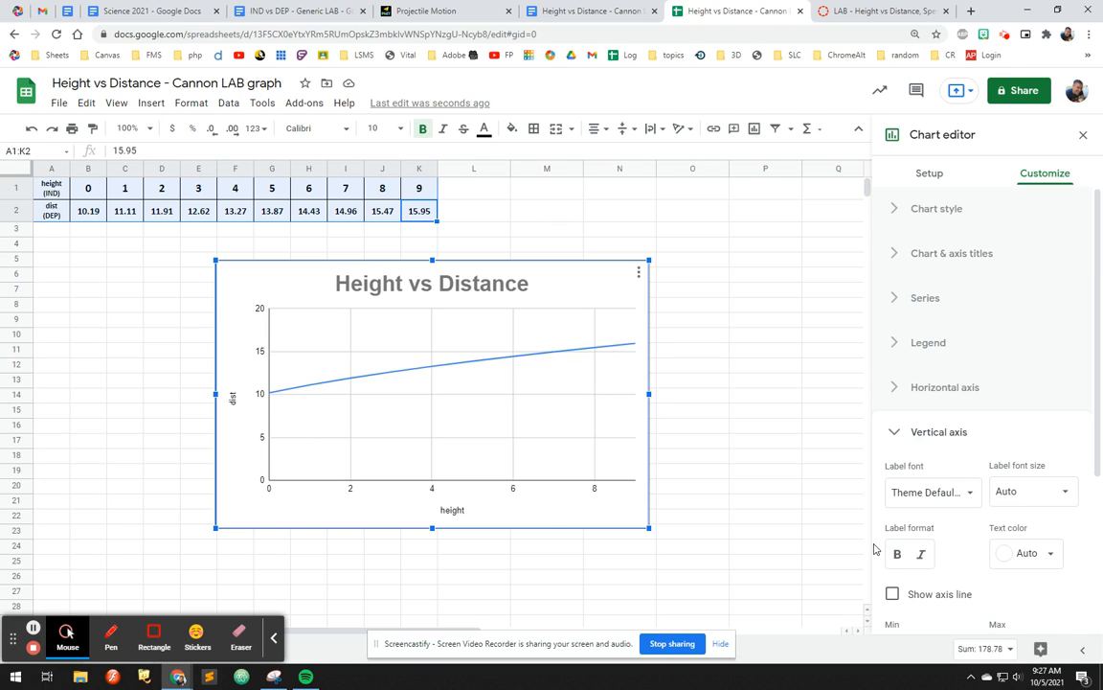
scroll(987, 537, down, 3)
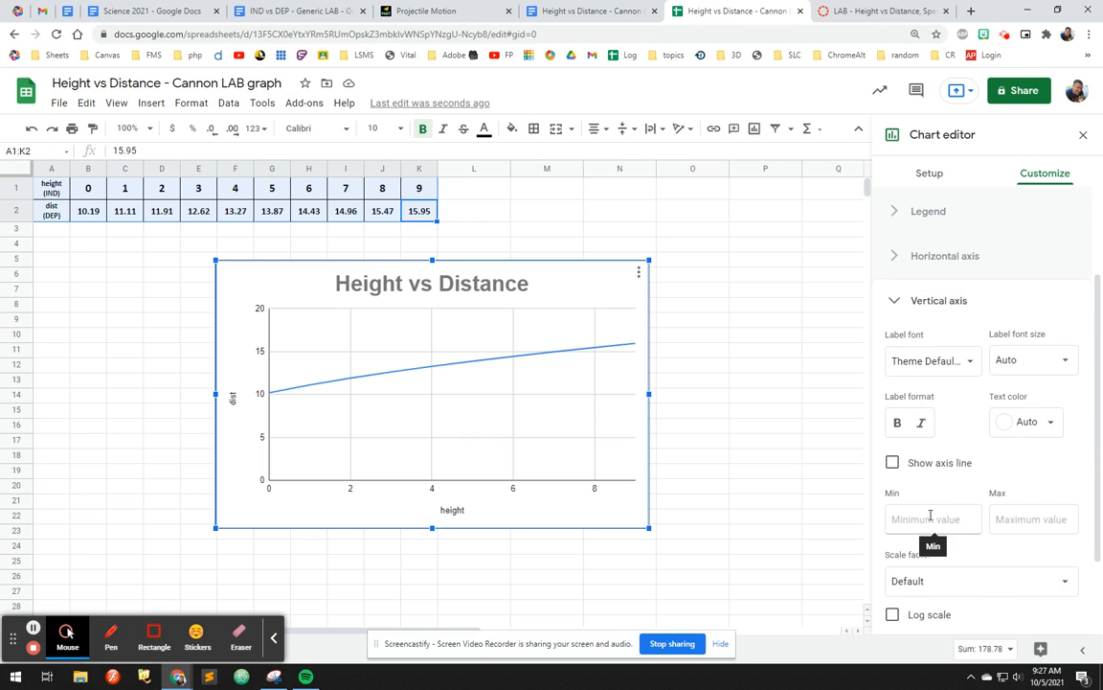
click(931, 517)
text(10)
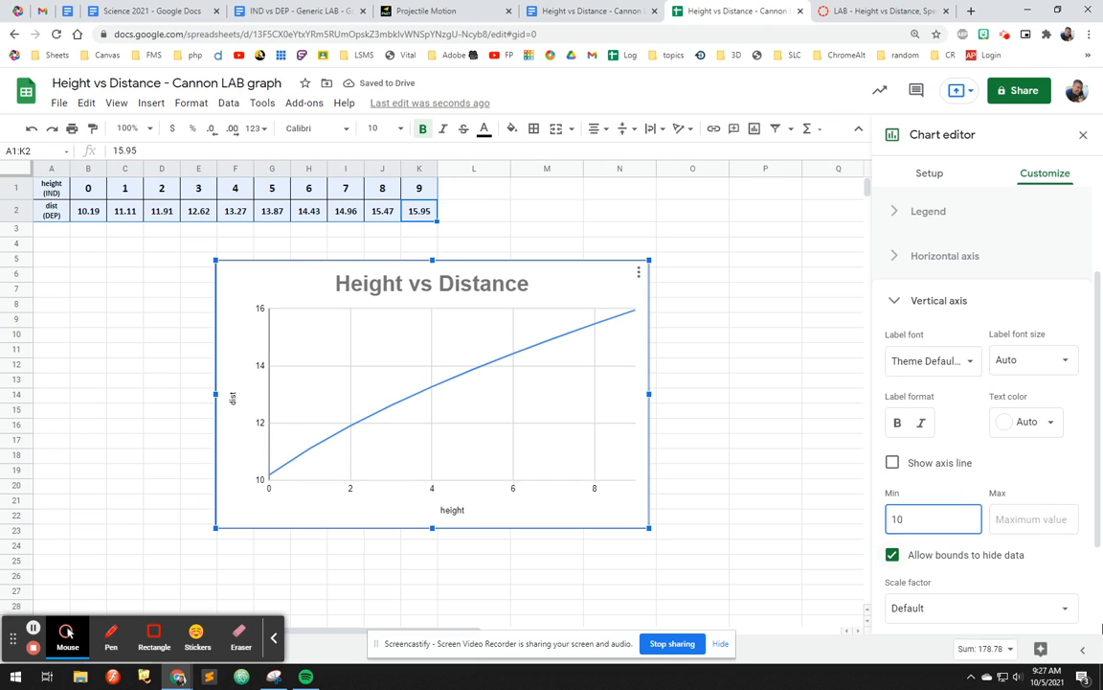
click(1022, 520)
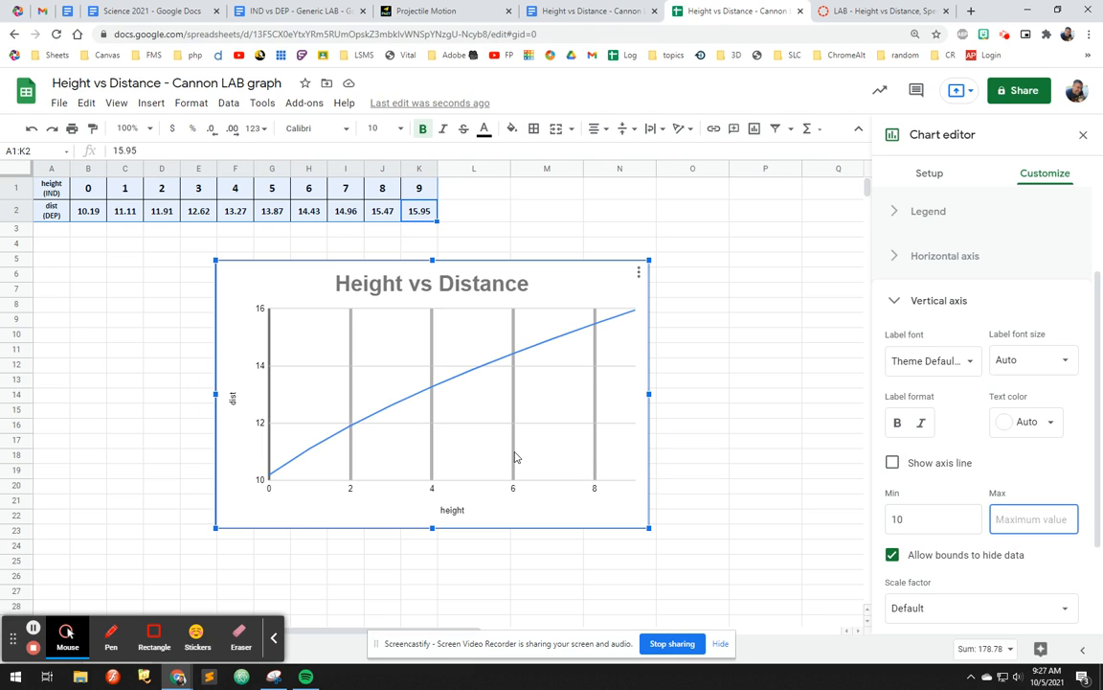
text(16)
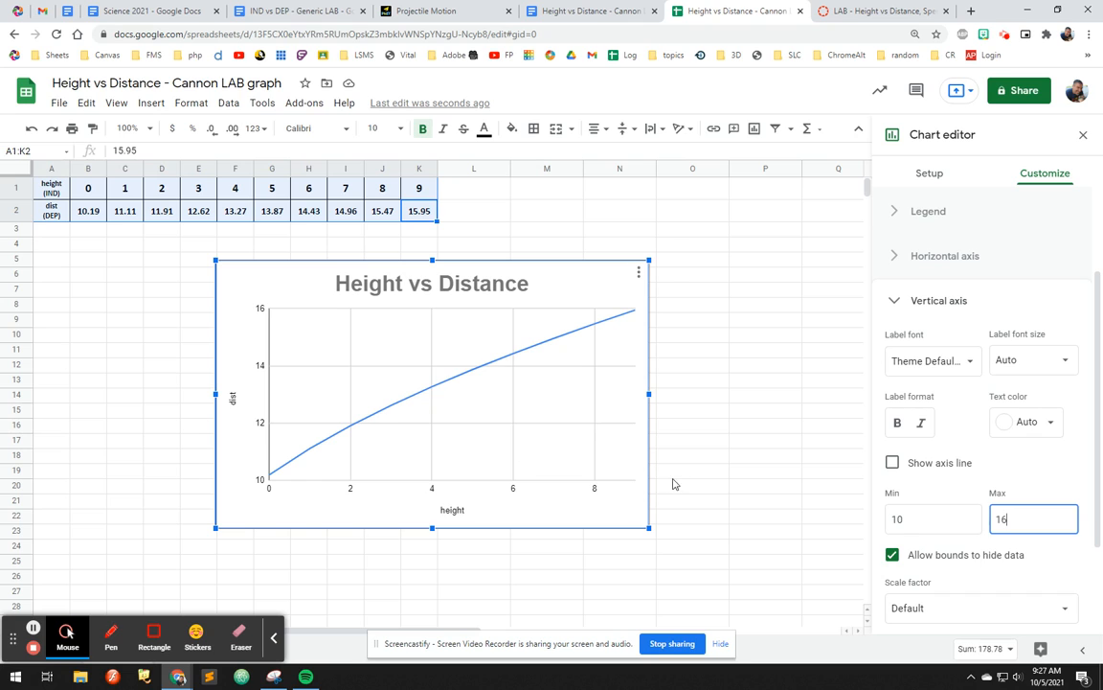
click(490, 402)
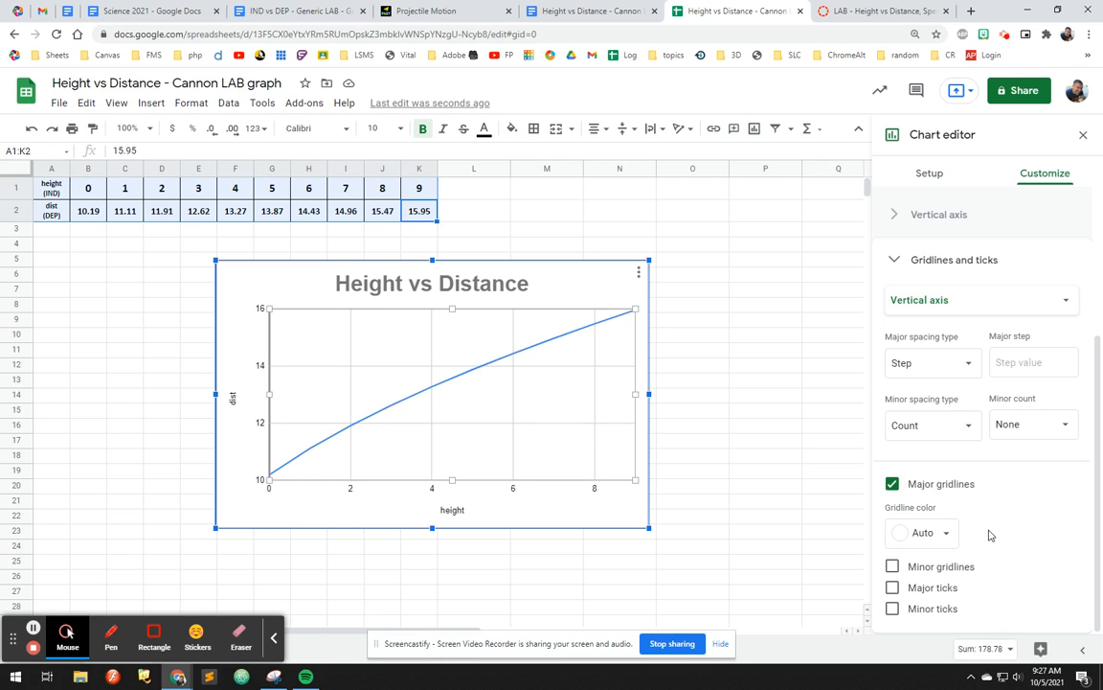
Step: Turn on minor gridlines and minor ticks for the vertical axis
click(892, 566)
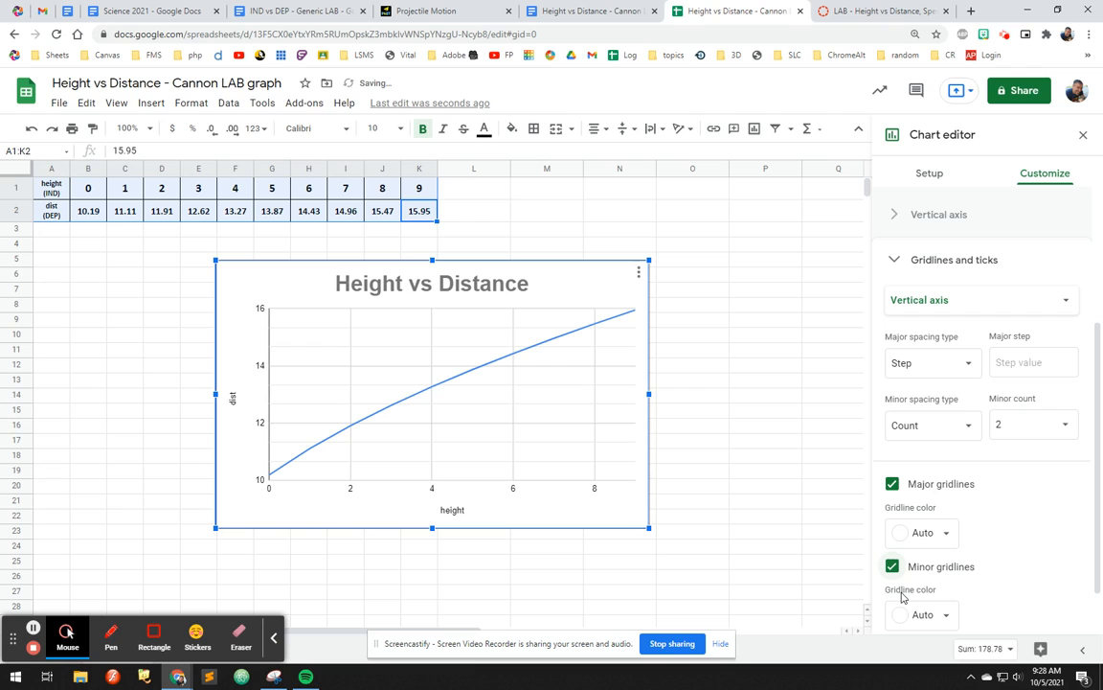
click(893, 566)
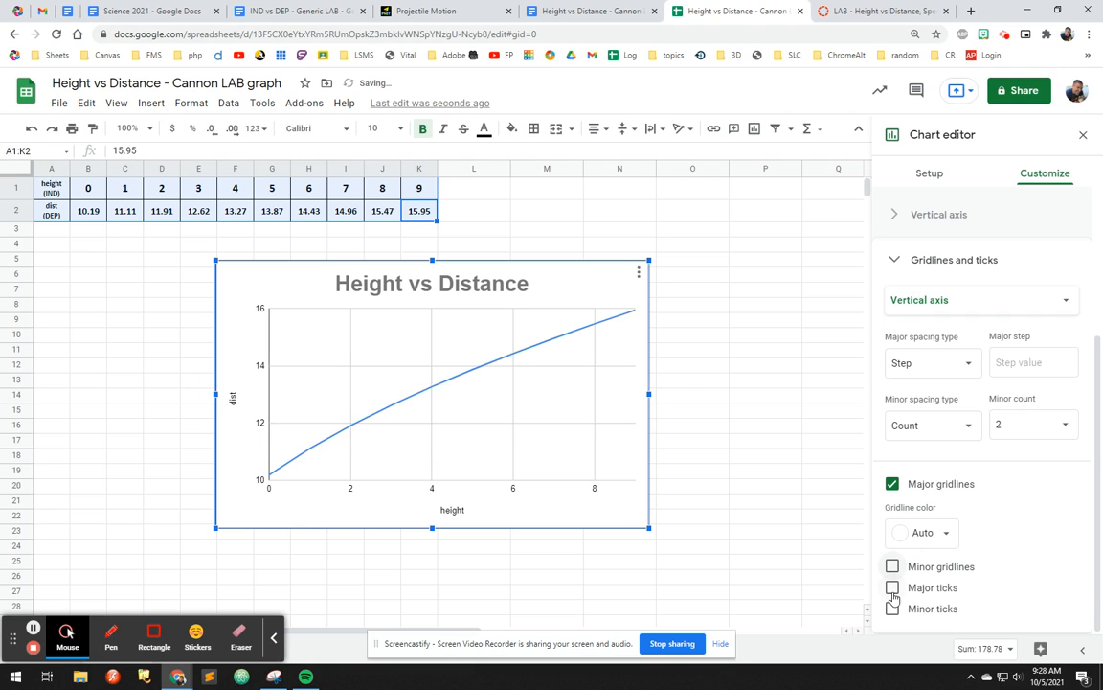
click(892, 608)
click(892, 566)
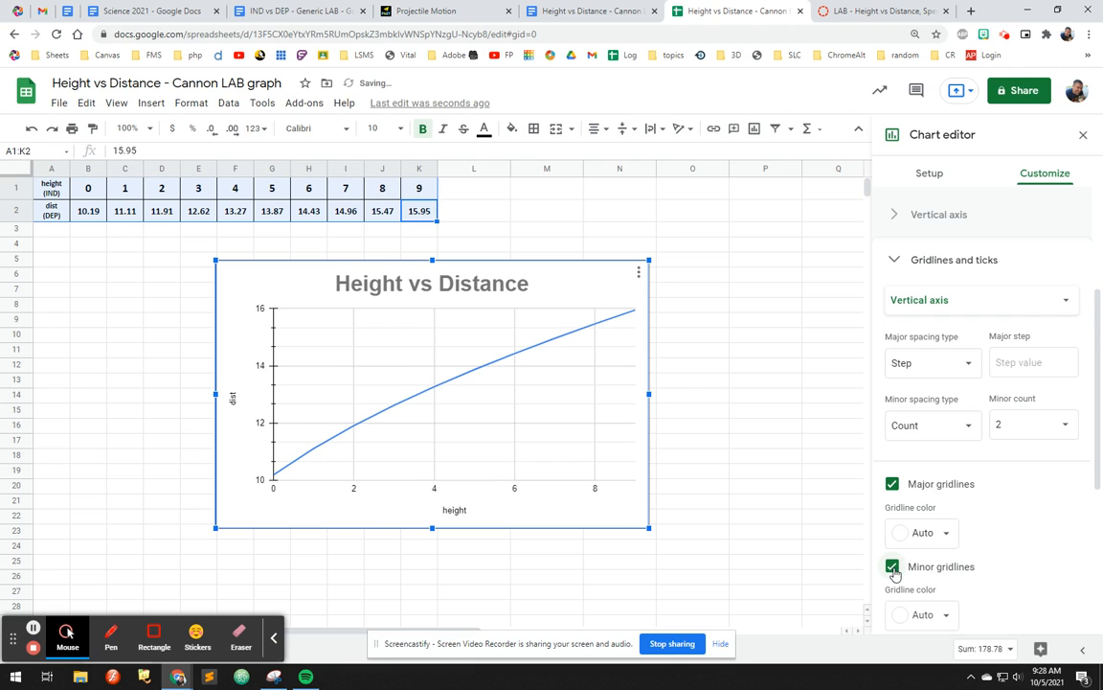
scroll(948, 575, down, 4)
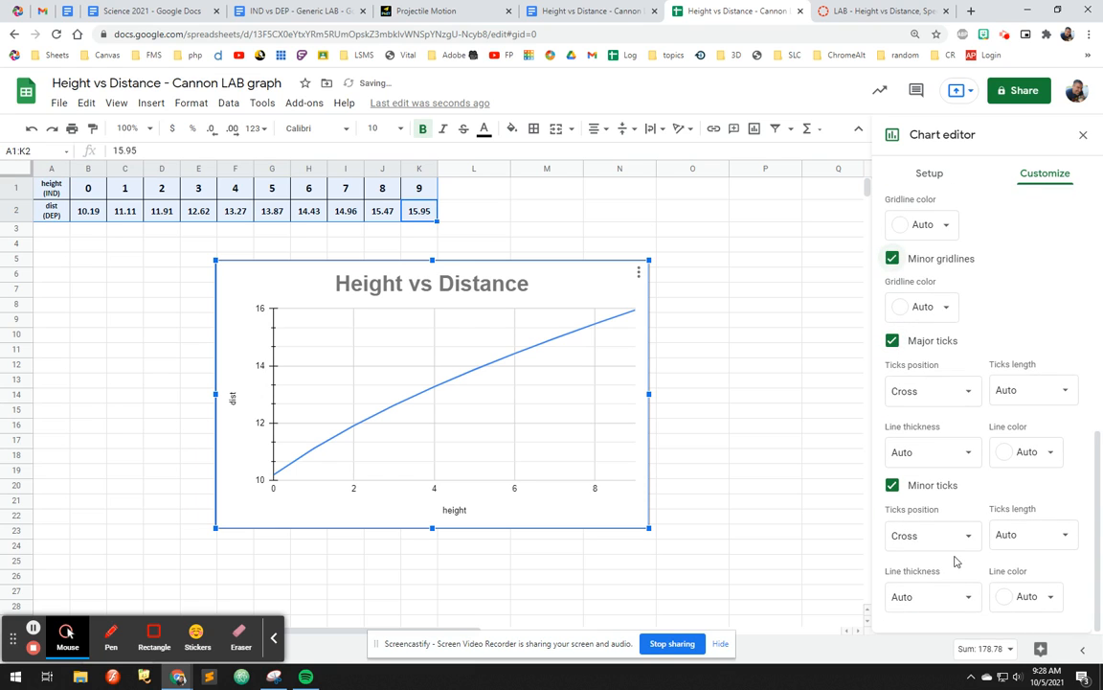
scroll(938, 564, up, 3)
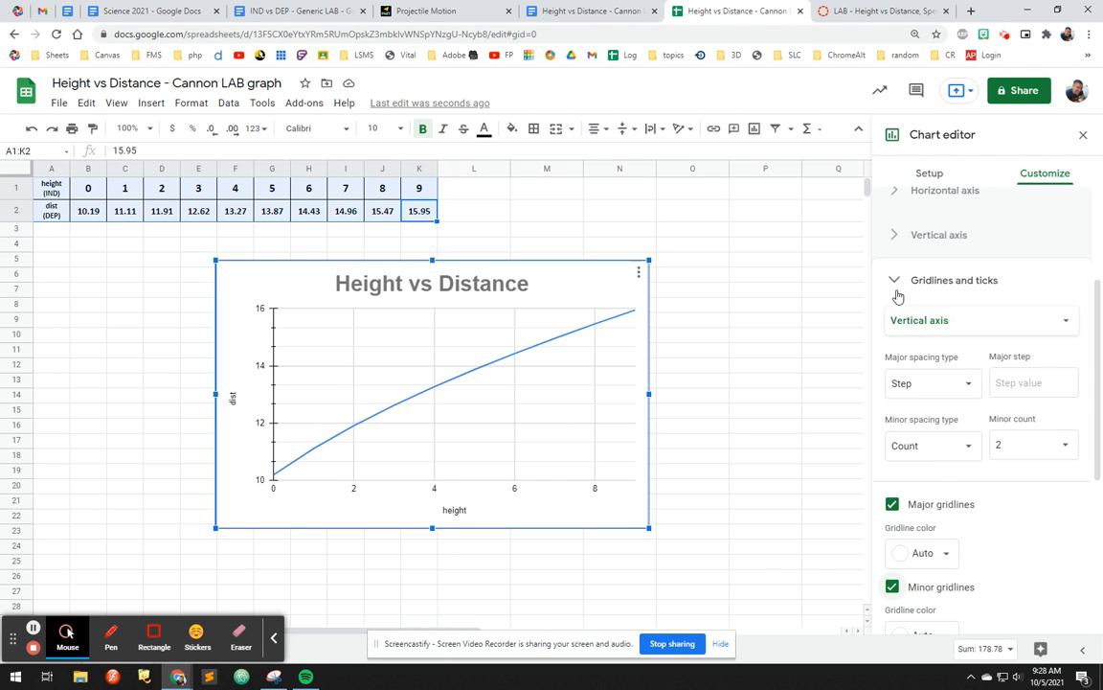
Step: Switch the gridlines settings to the horizontal axis and turn on its minor ticks and minor gridlines
click(960, 322)
click(943, 292)
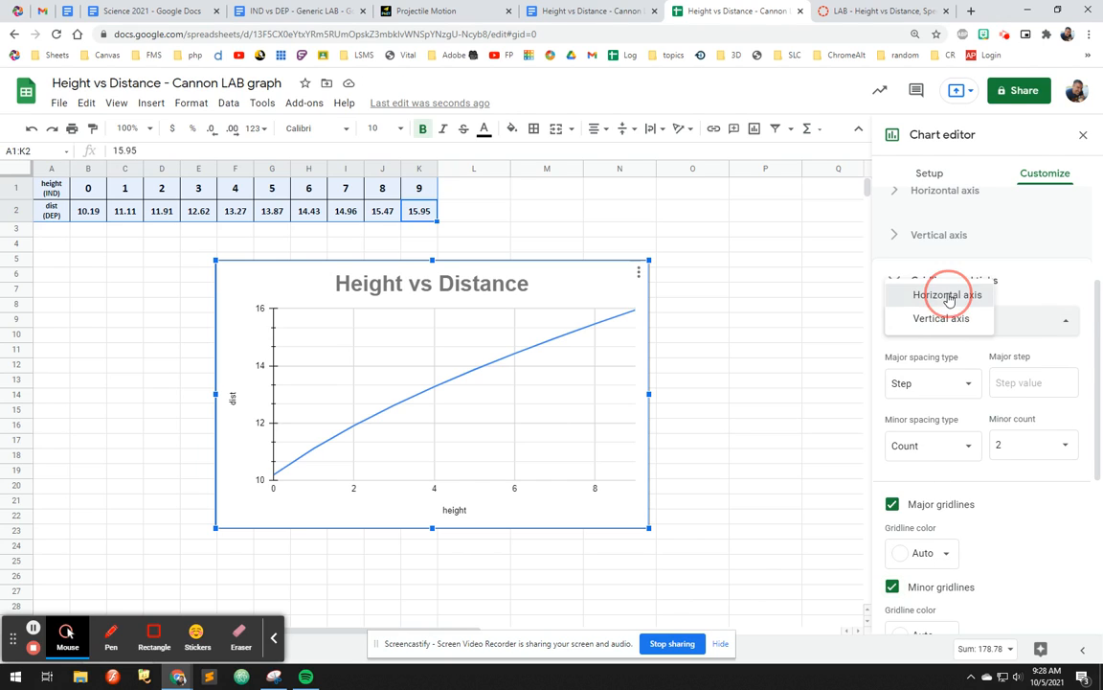
scroll(886, 551, down, 1)
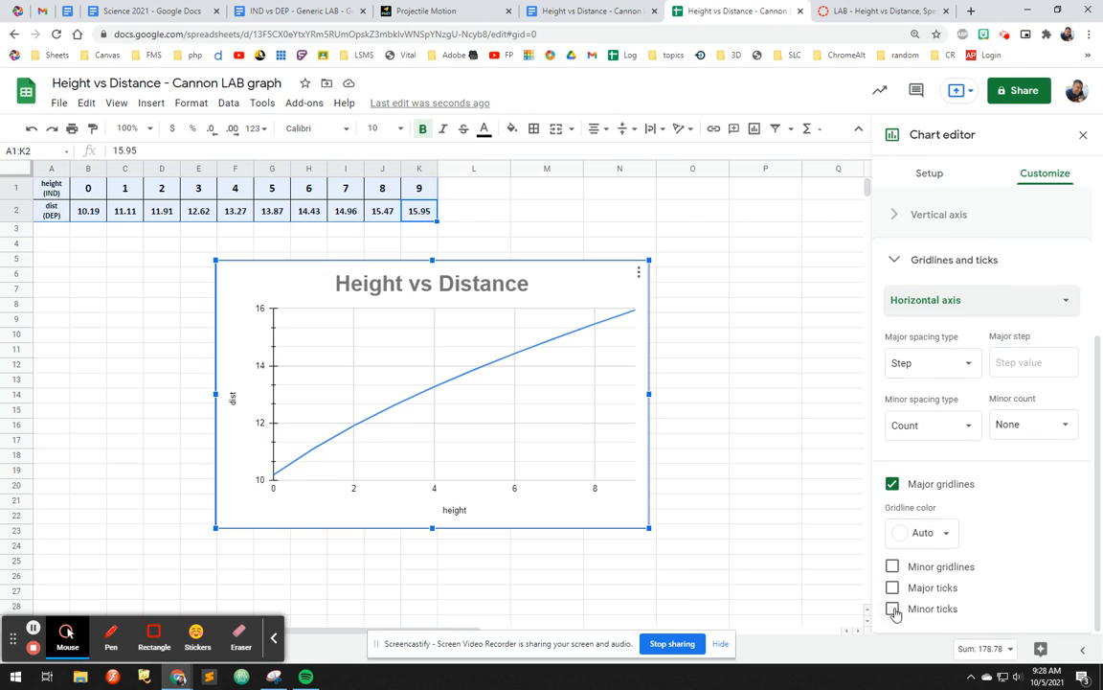
click(893, 607)
click(892, 566)
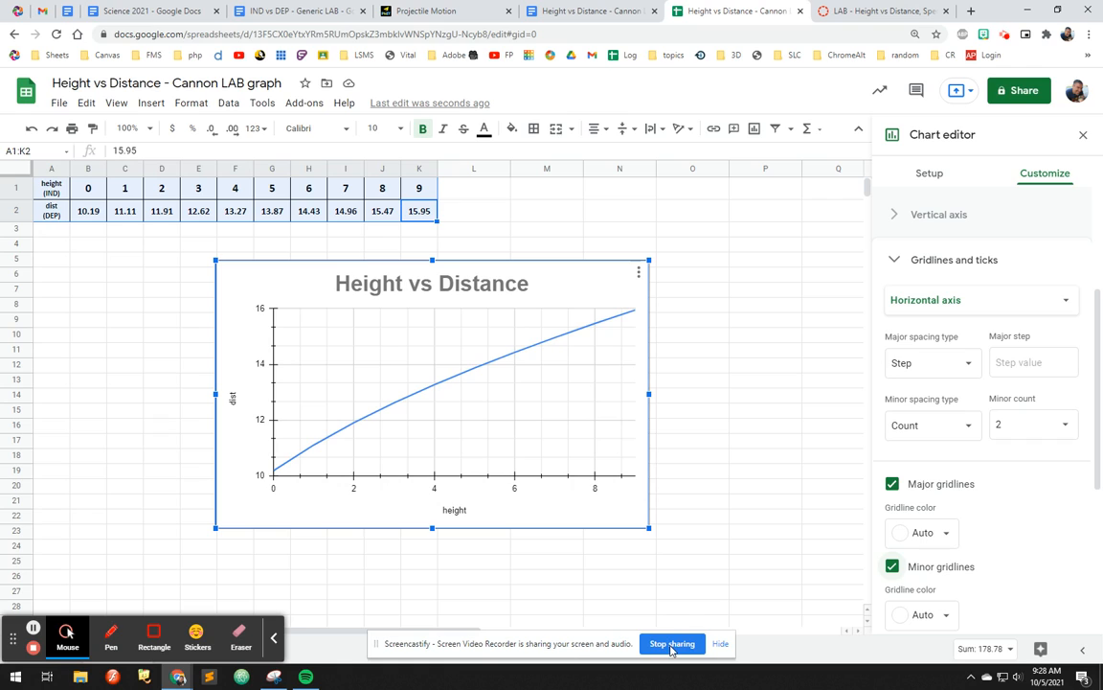
Step: Delete the "(Put your graph here...)" placeholder under GRAPH in the lab report document
click(569, 270)
click(574, 11)
drag(423, 379, 310, 378)
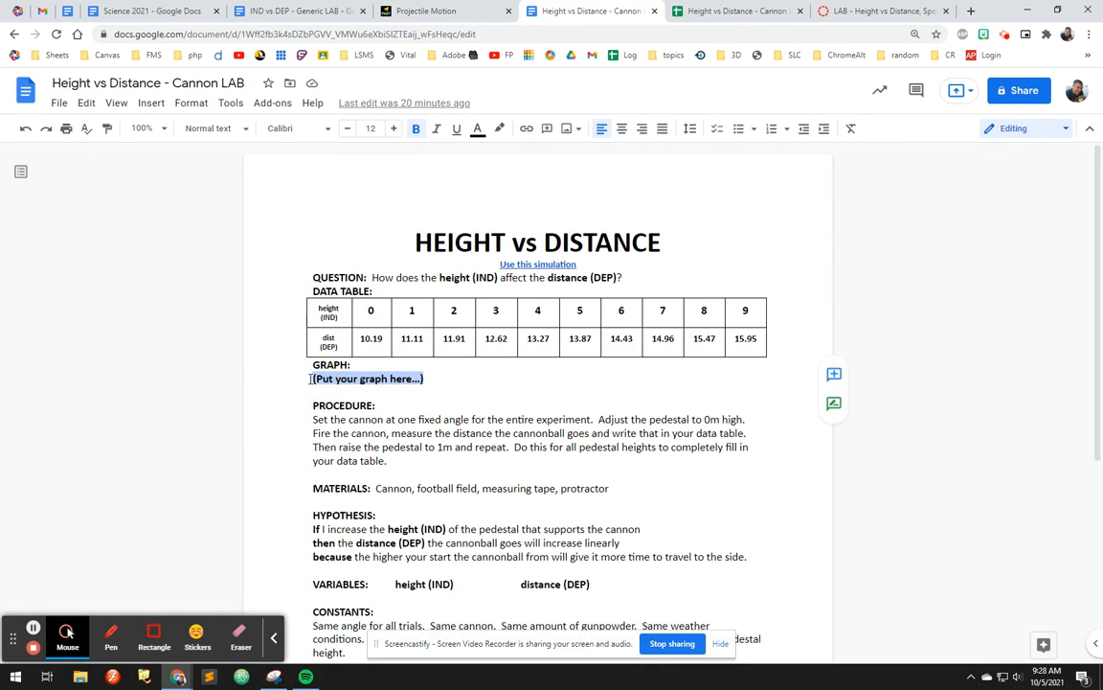
key(ctrl+v)
key(ctrl+z)
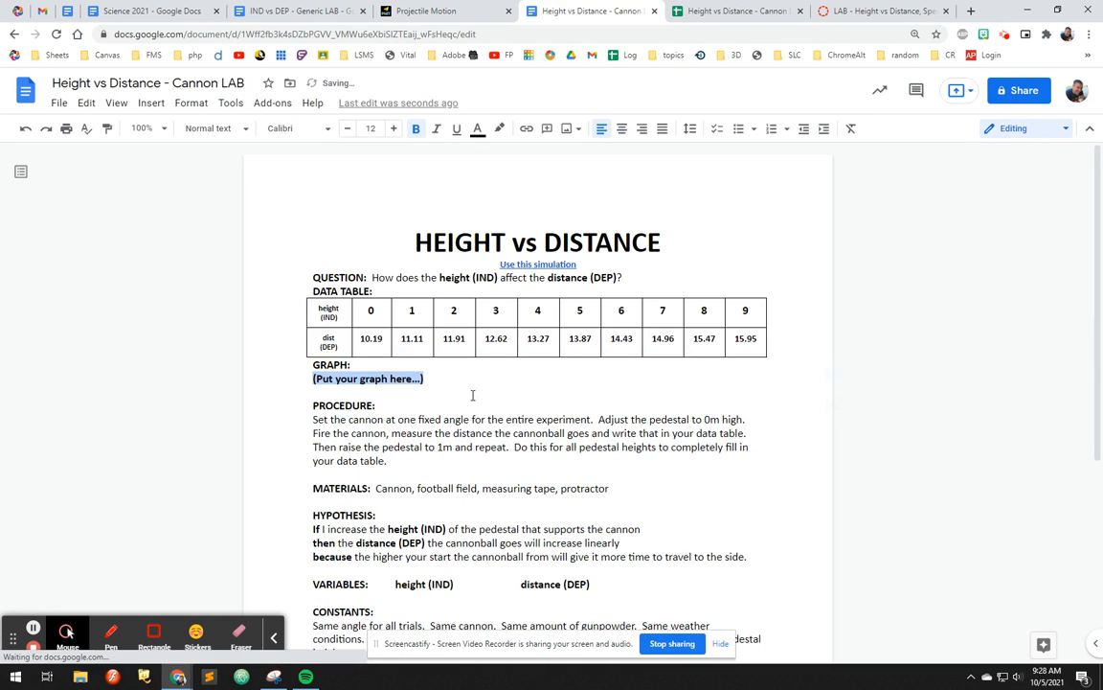
key(BackSpace)
Step: Move the chart up and left, next to the data table in the spreadsheet
click(700, 19)
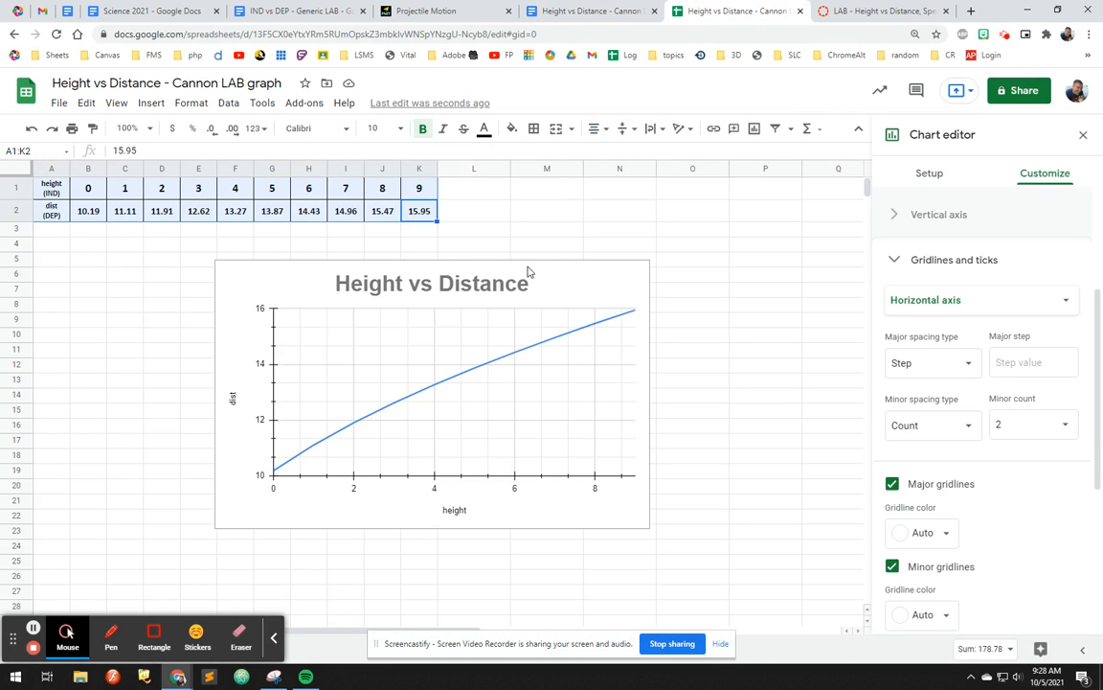
click(290, 278)
drag(293, 267, 119, 249)
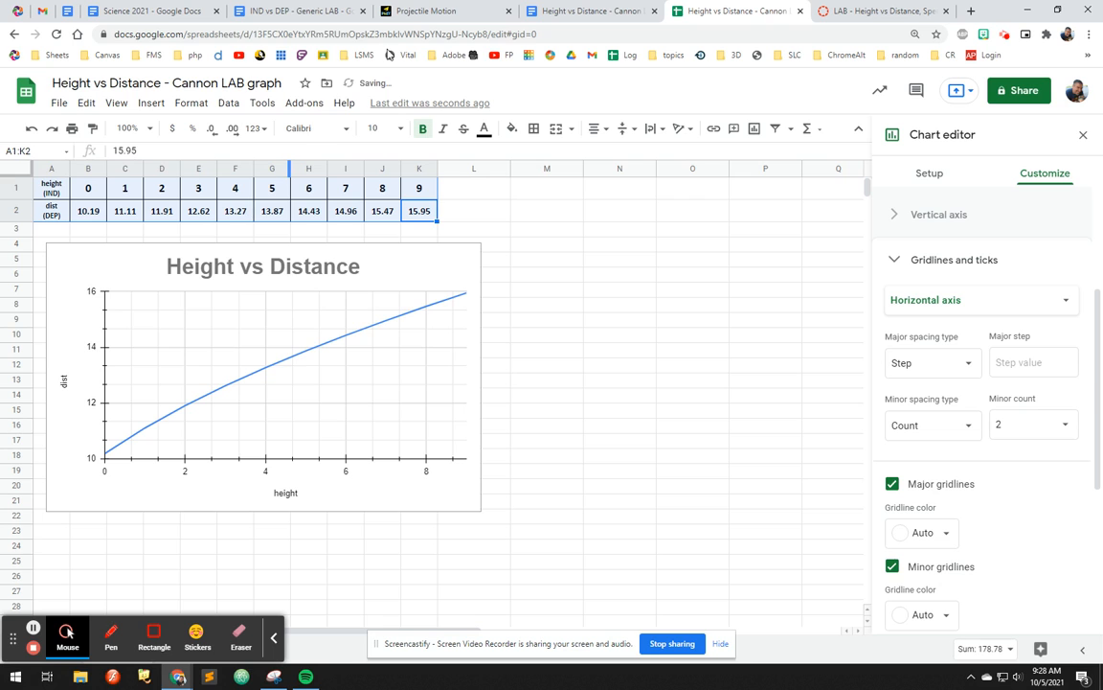
Step: Paste the chart unlinked under the GRAPH heading in the lab report document
click(575, 12)
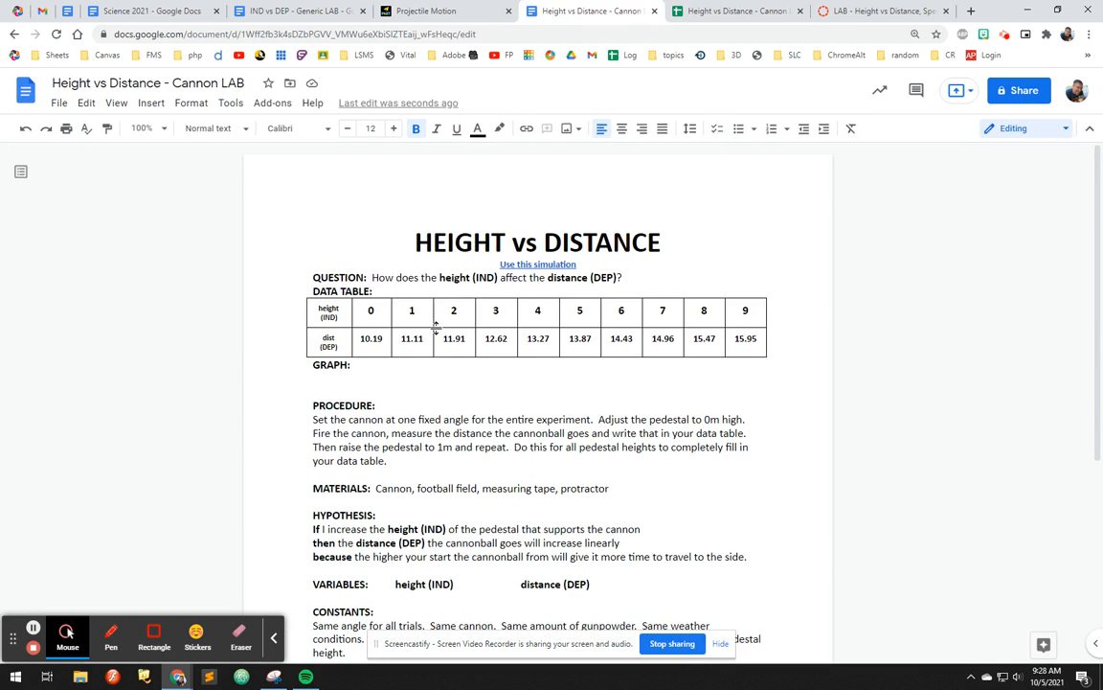
key(ctrl+v)
click(424, 390)
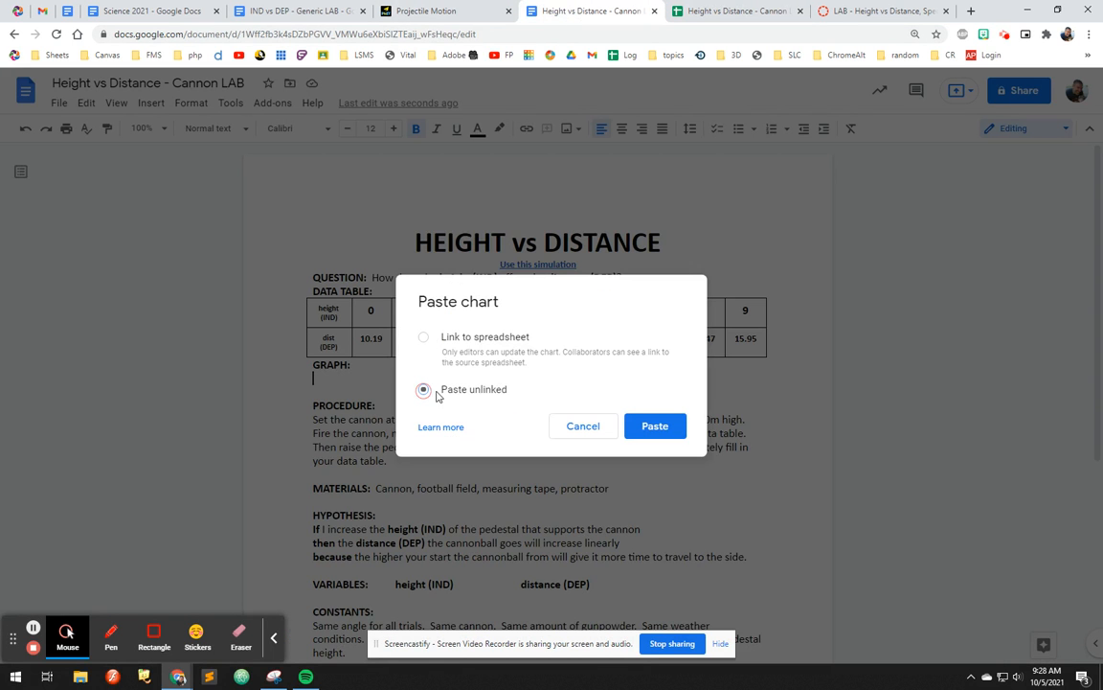
click(653, 426)
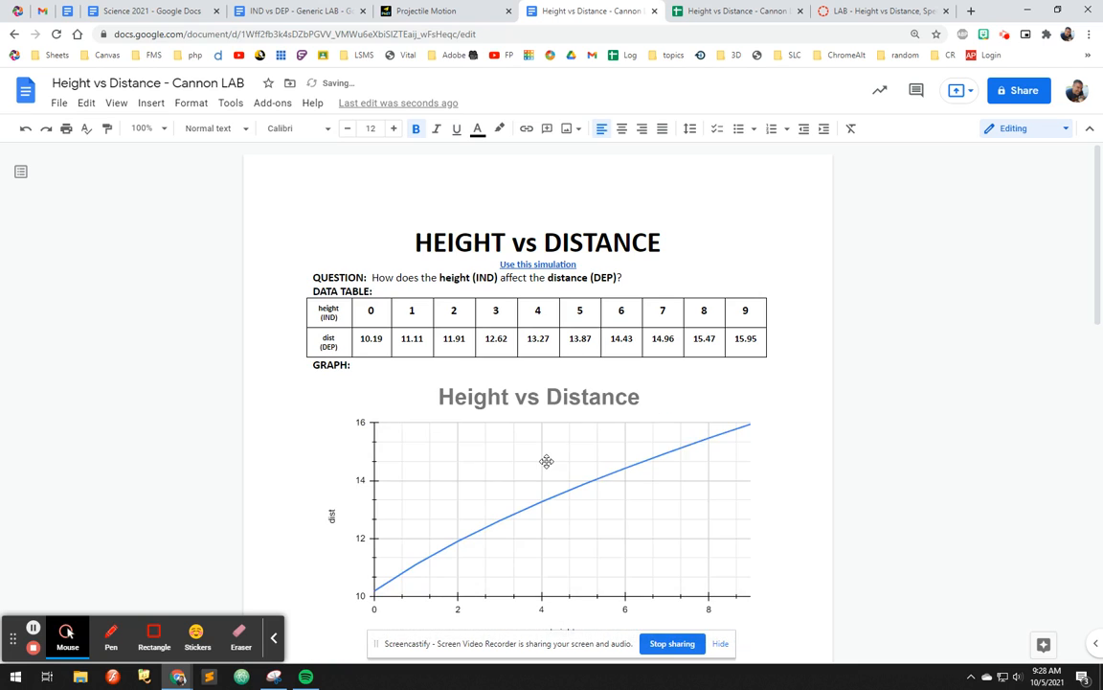
Step: Scroll through the lab report to review the pasted graph and the remaining sections
click(504, 460)
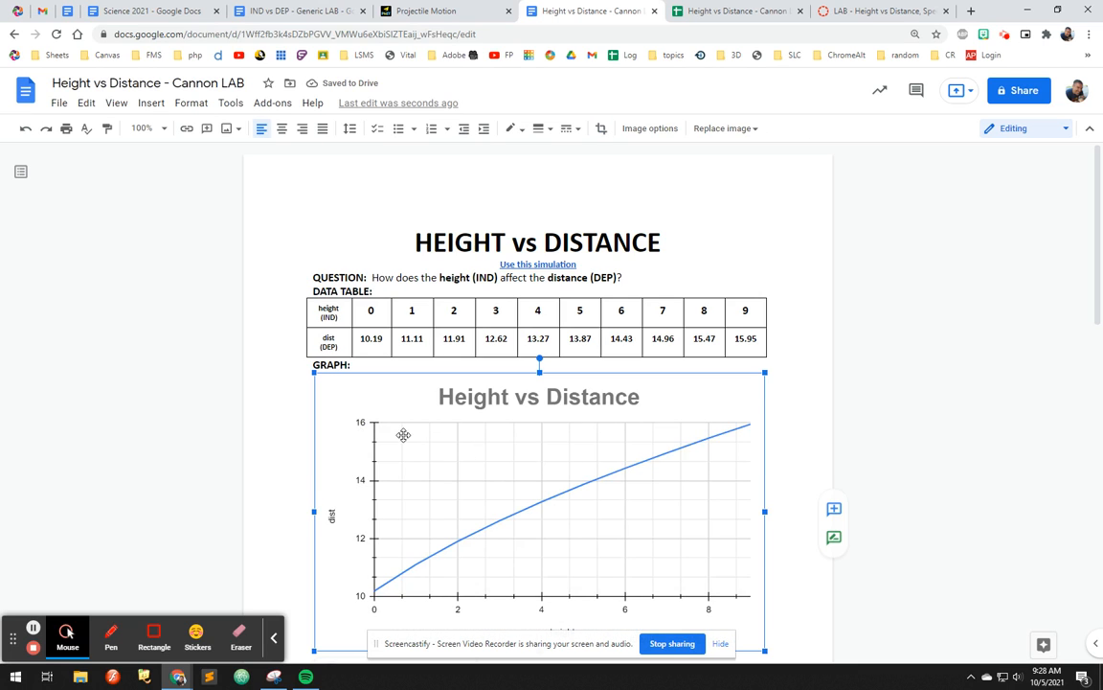
scroll(446, 431, down, 2)
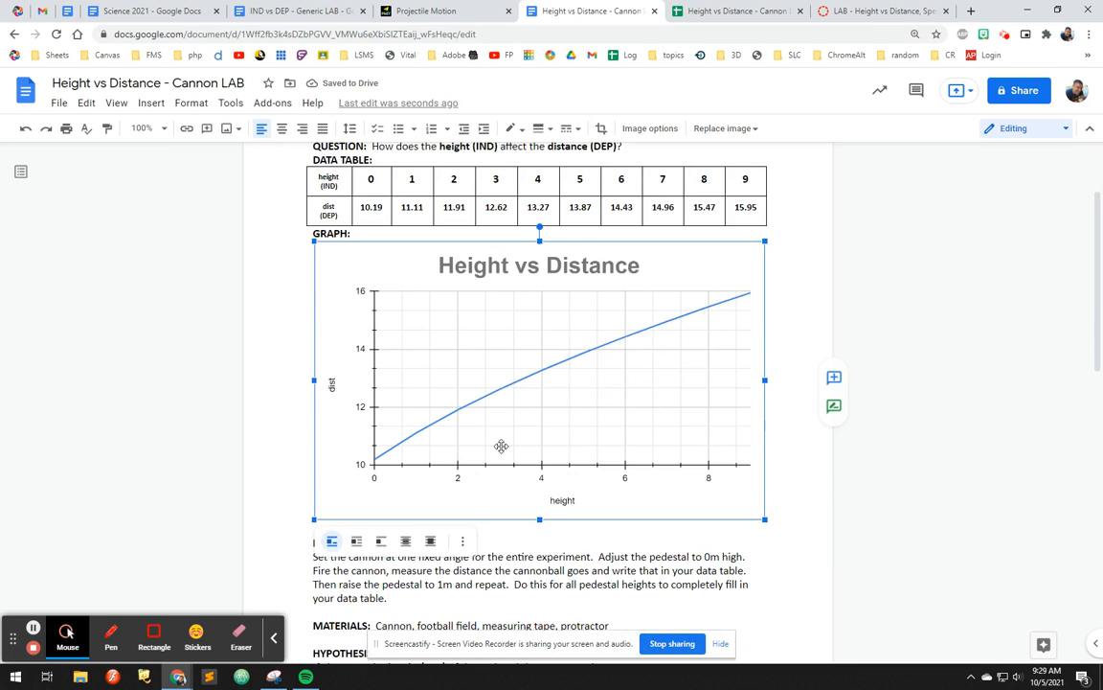
scroll(536, 448, down, 3)
scroll(647, 448, down, 2)
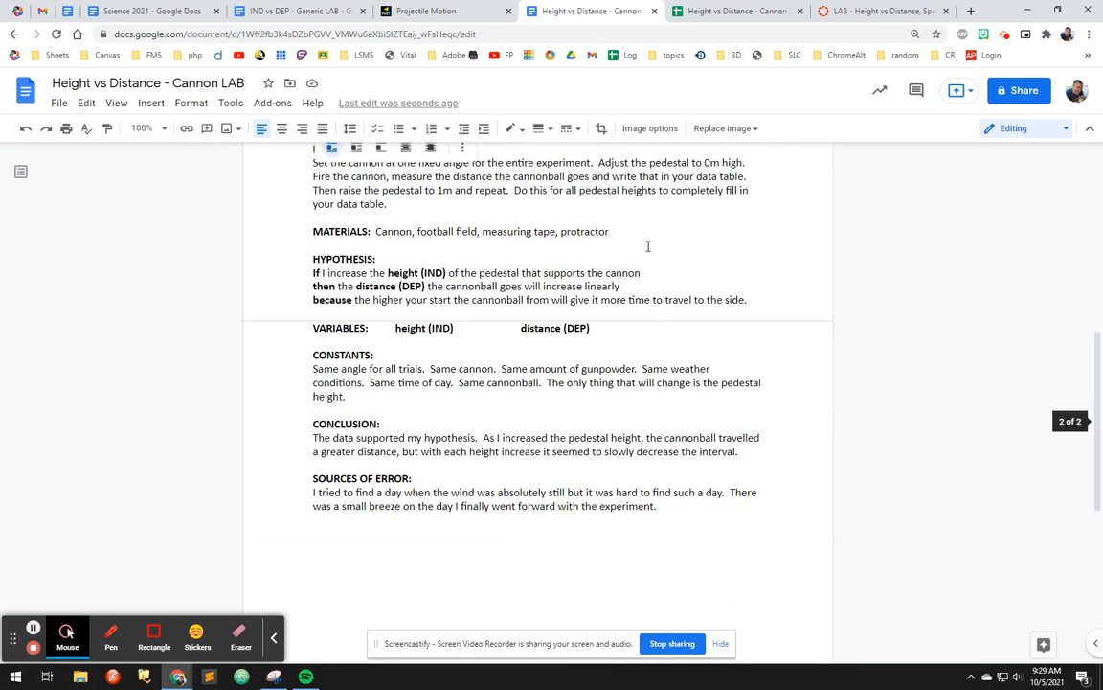
click(647, 244)
scroll(514, 285, up, 1)
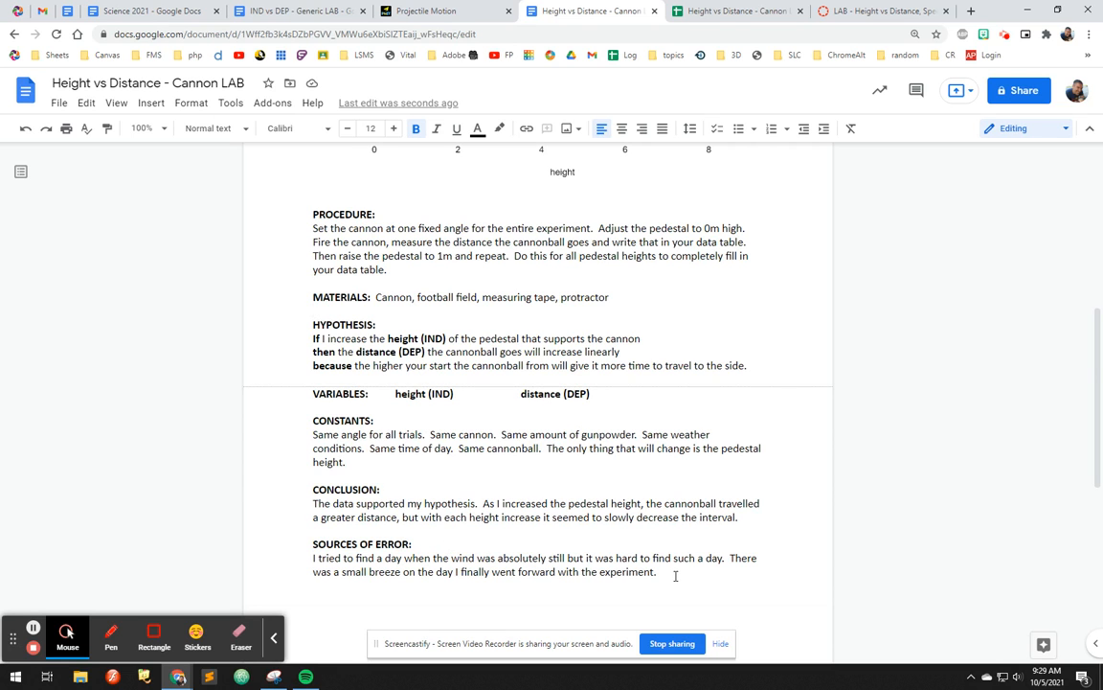
scroll(675, 576, up, 6)
scroll(675, 576, down, 3)
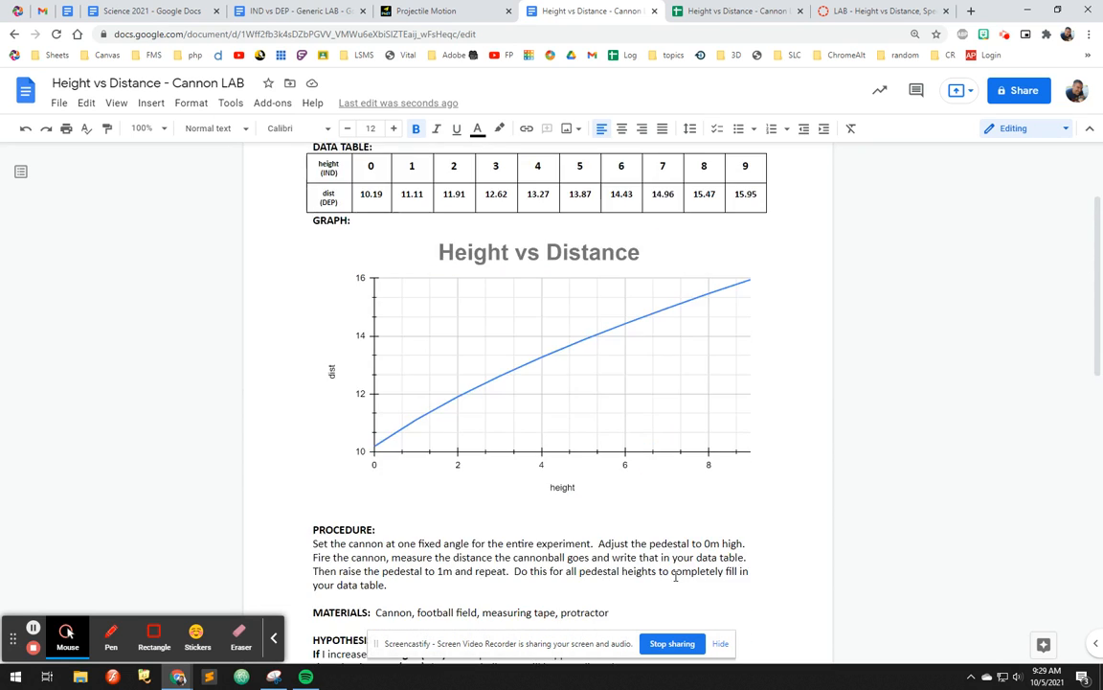
scroll(676, 575, up, 3)
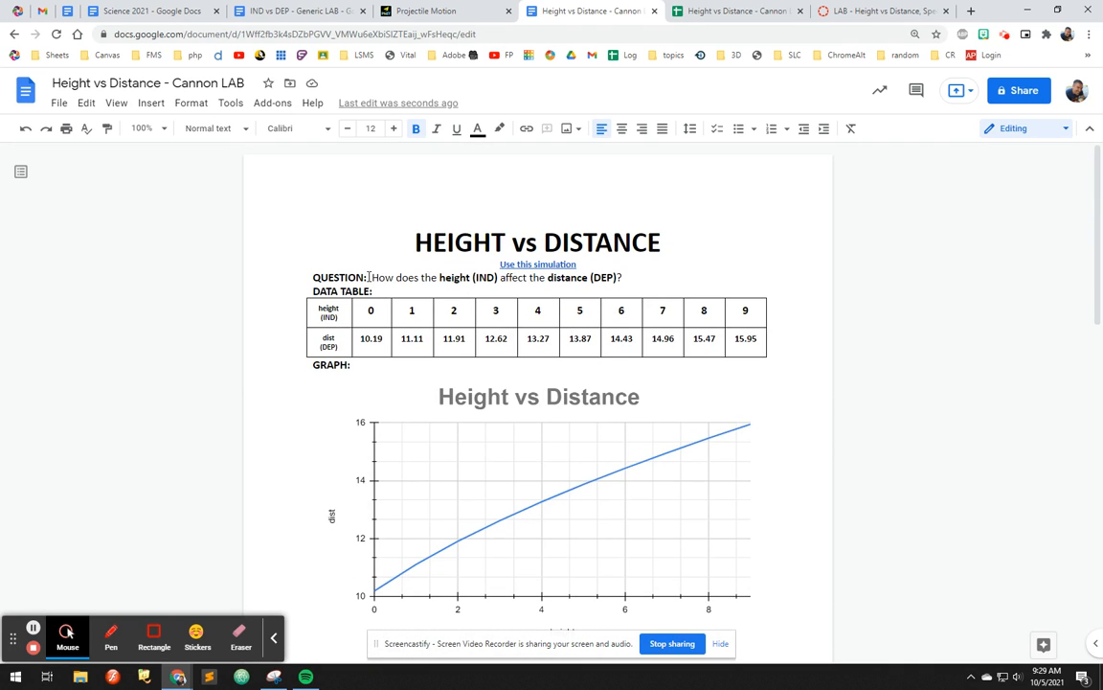
Step: Insert "of a cannon" after "height (IND)" in the QUESTION line
click(497, 276)
key(Right)
text(of a cannon)
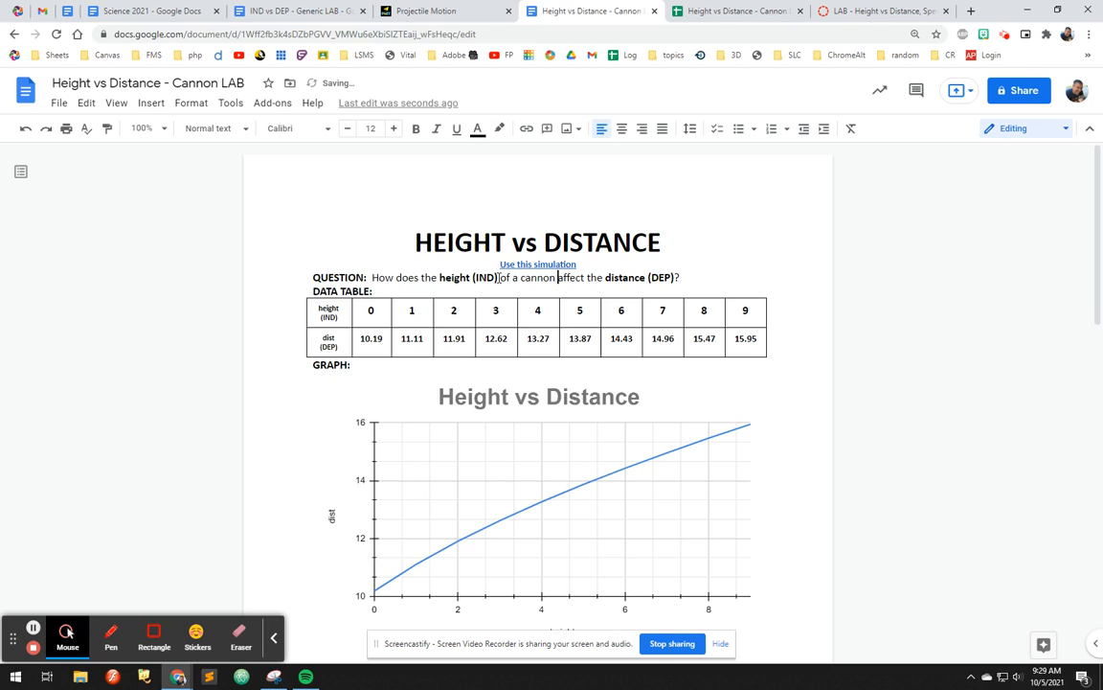
Step: Delete the question mark at the end of the QUESTION line
key(ctrl+Right)
key(ctrl+Right)
key(ctrl+Right)
key(End)
key(BackSpace)
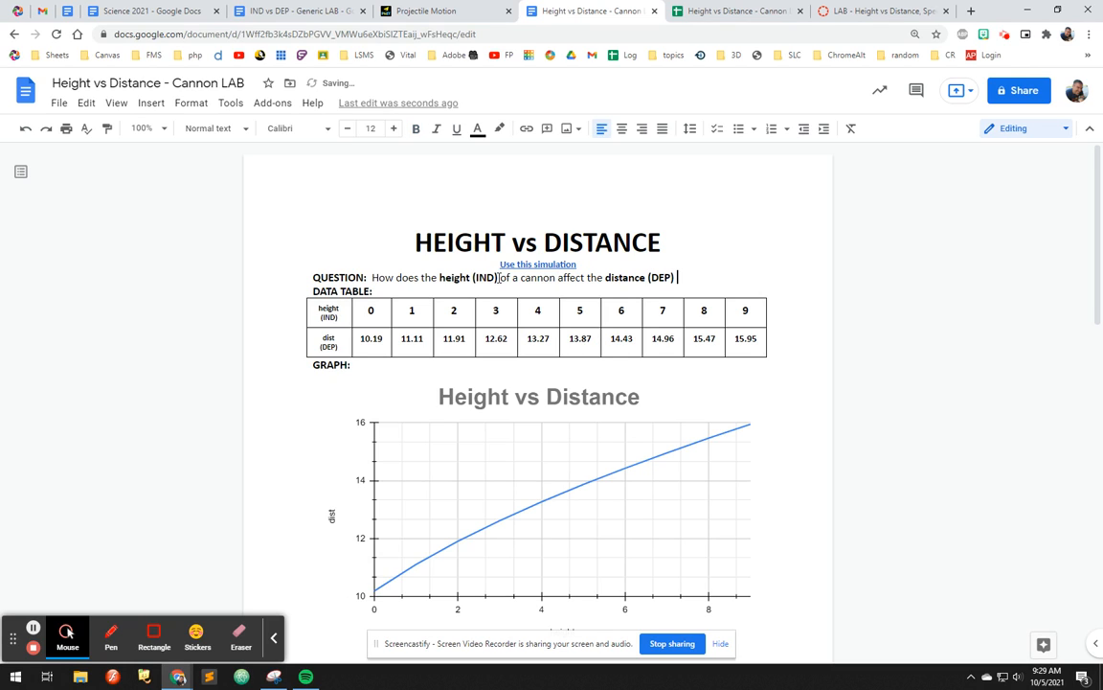